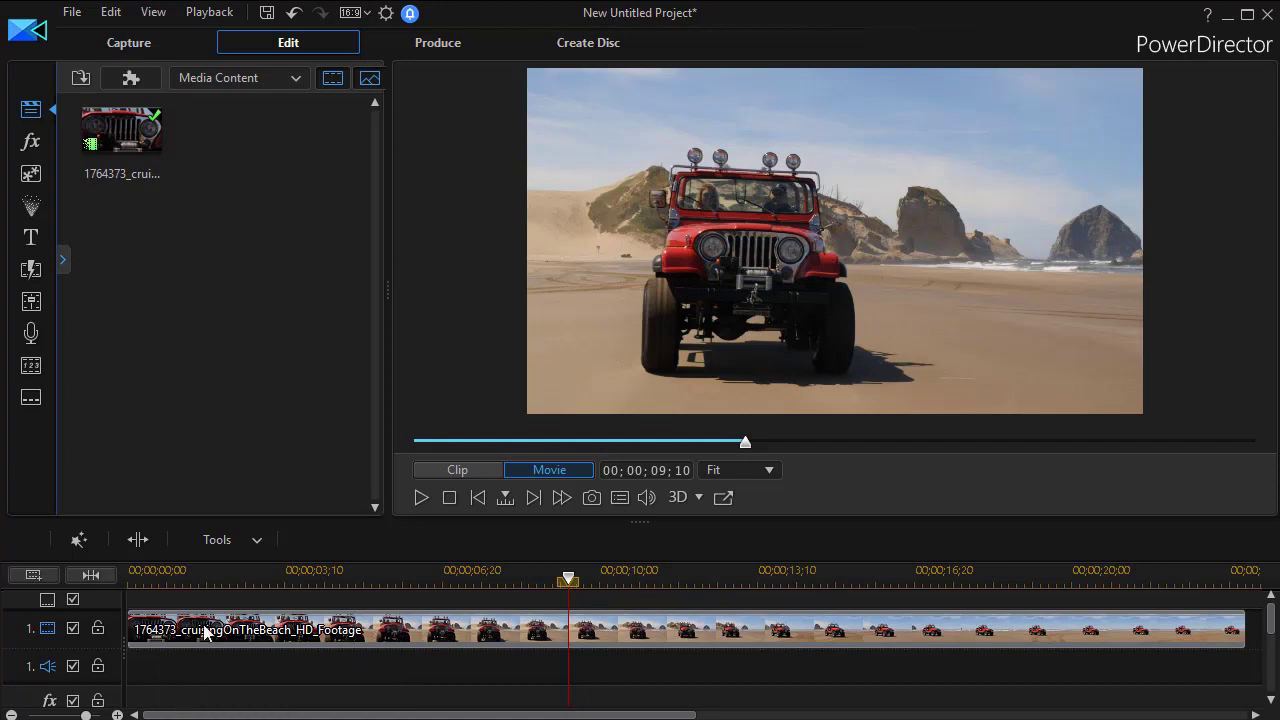
# - Select the beach footage clip and return the playhead to 00;00;00;00
pyautogui.click(512, 632)
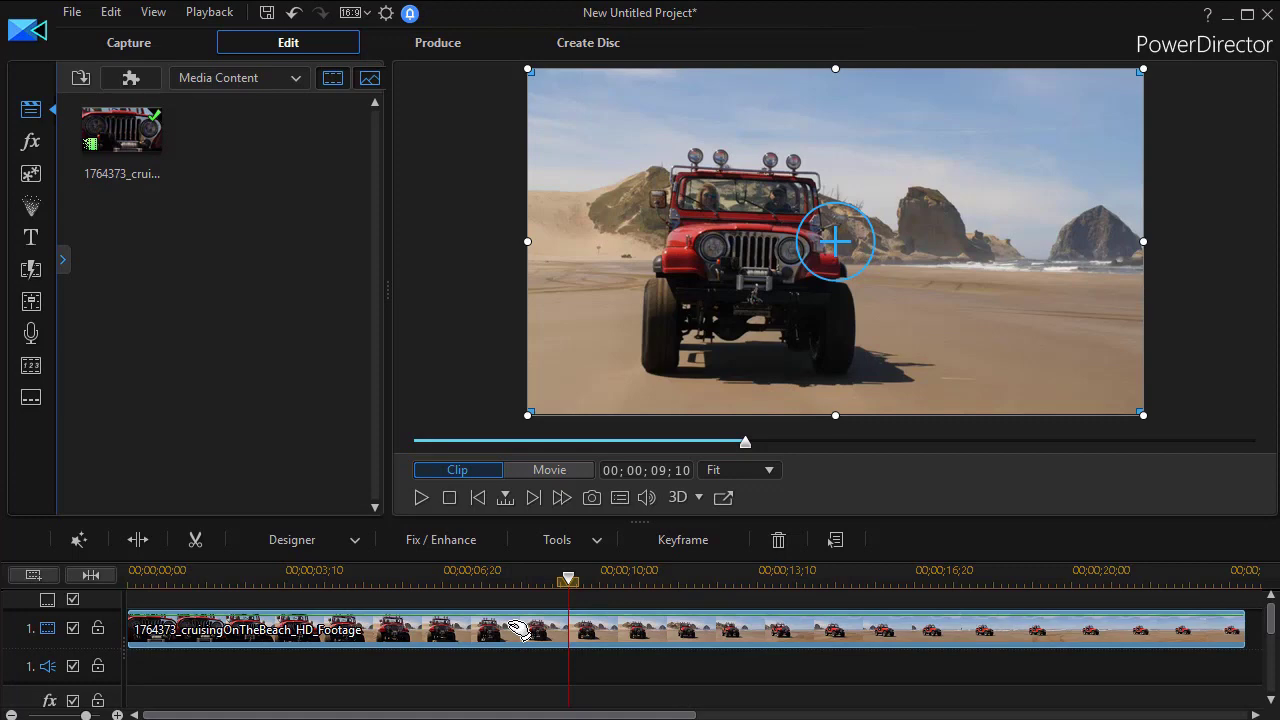
pyautogui.press('Home')
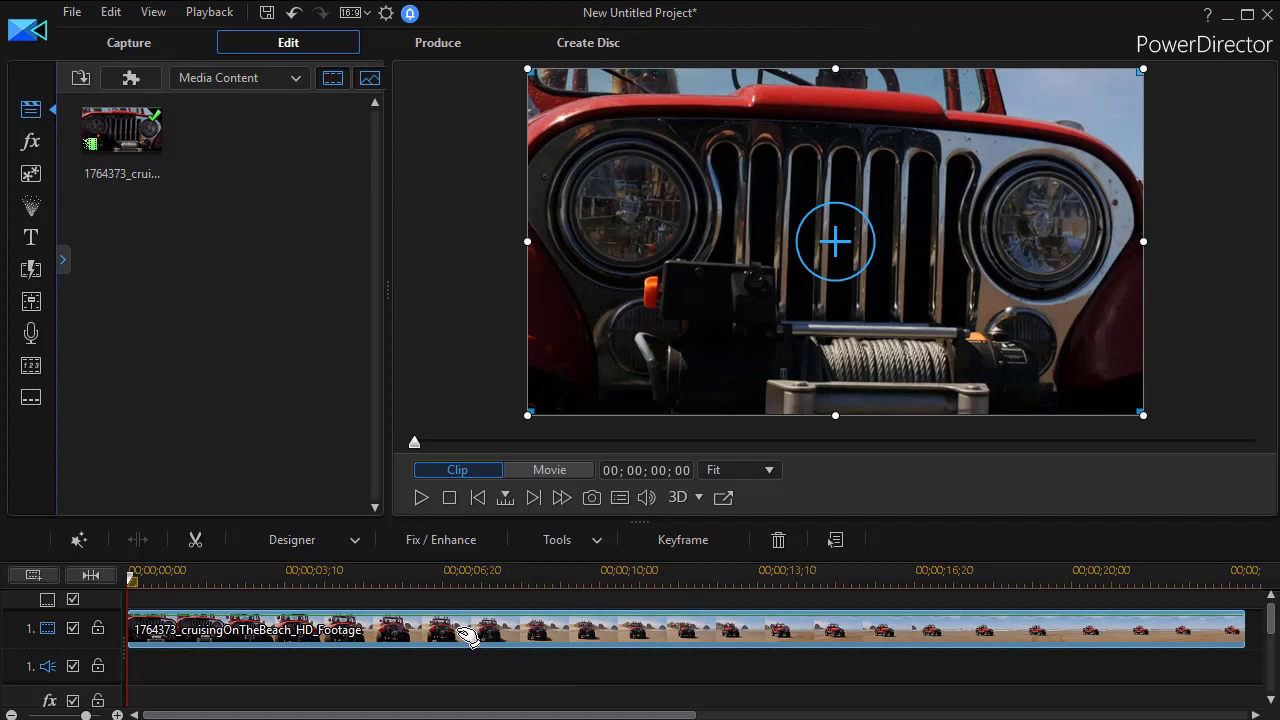
# - Freeze the clip's first frame so SnapShot.png is added ahead of the beach footage
pyautogui.rightClick(208, 630)
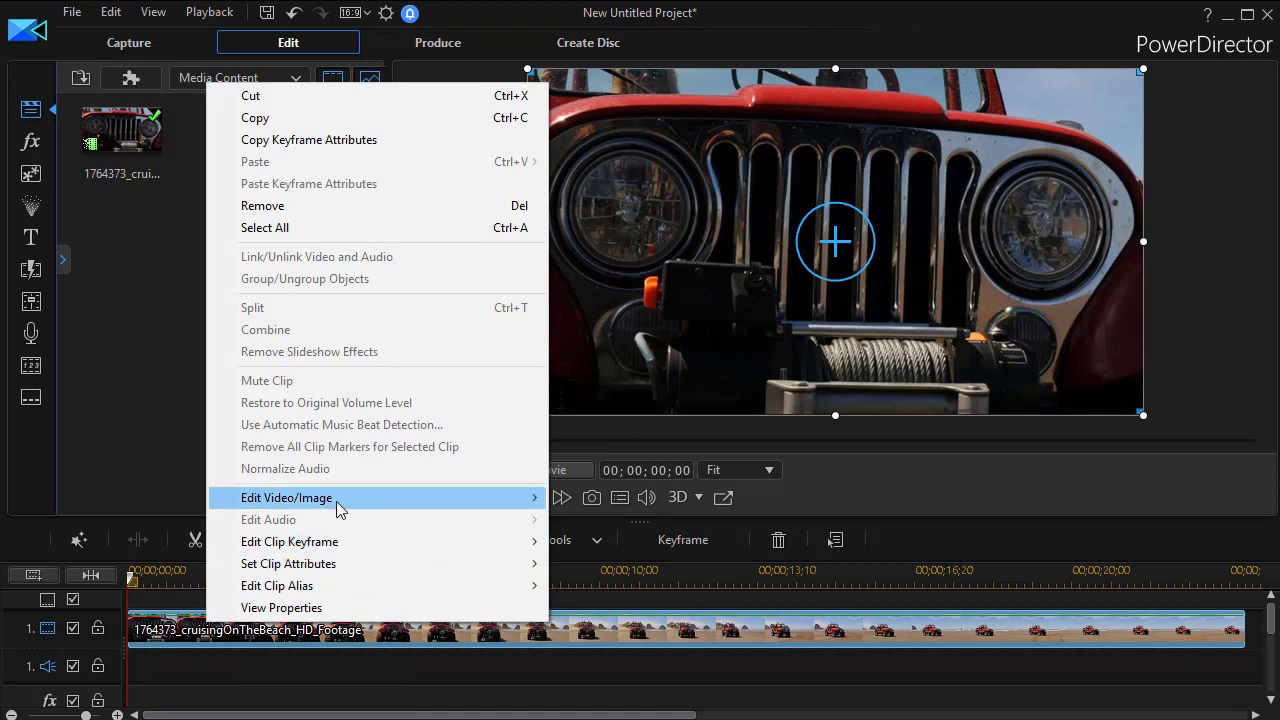
pyautogui.moveTo(337, 508)
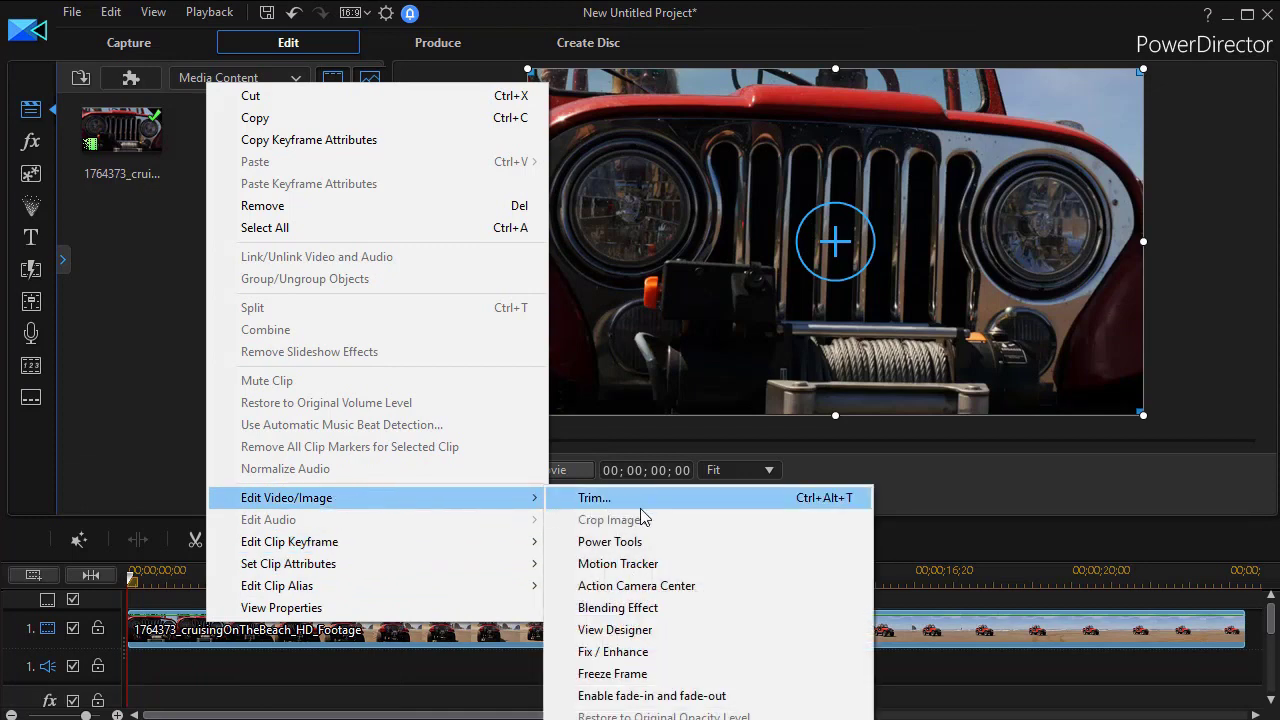
pyautogui.click(659, 681)
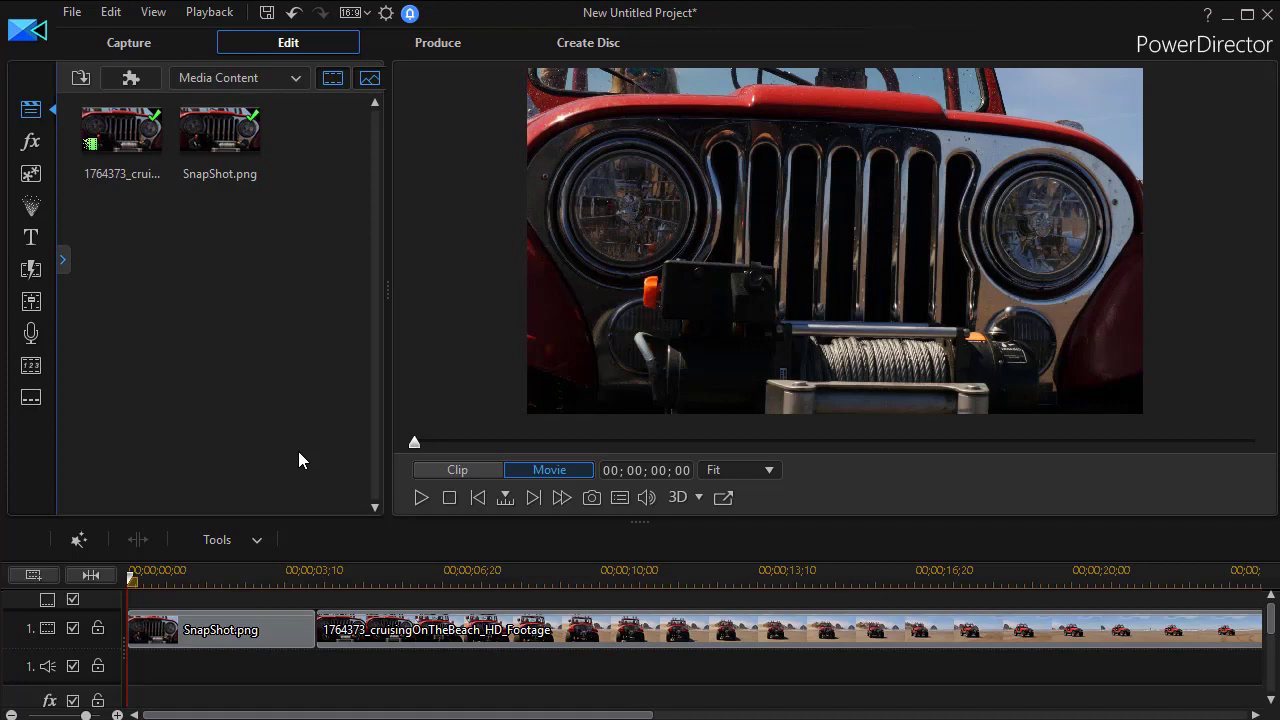
pyautogui.click(250, 168)
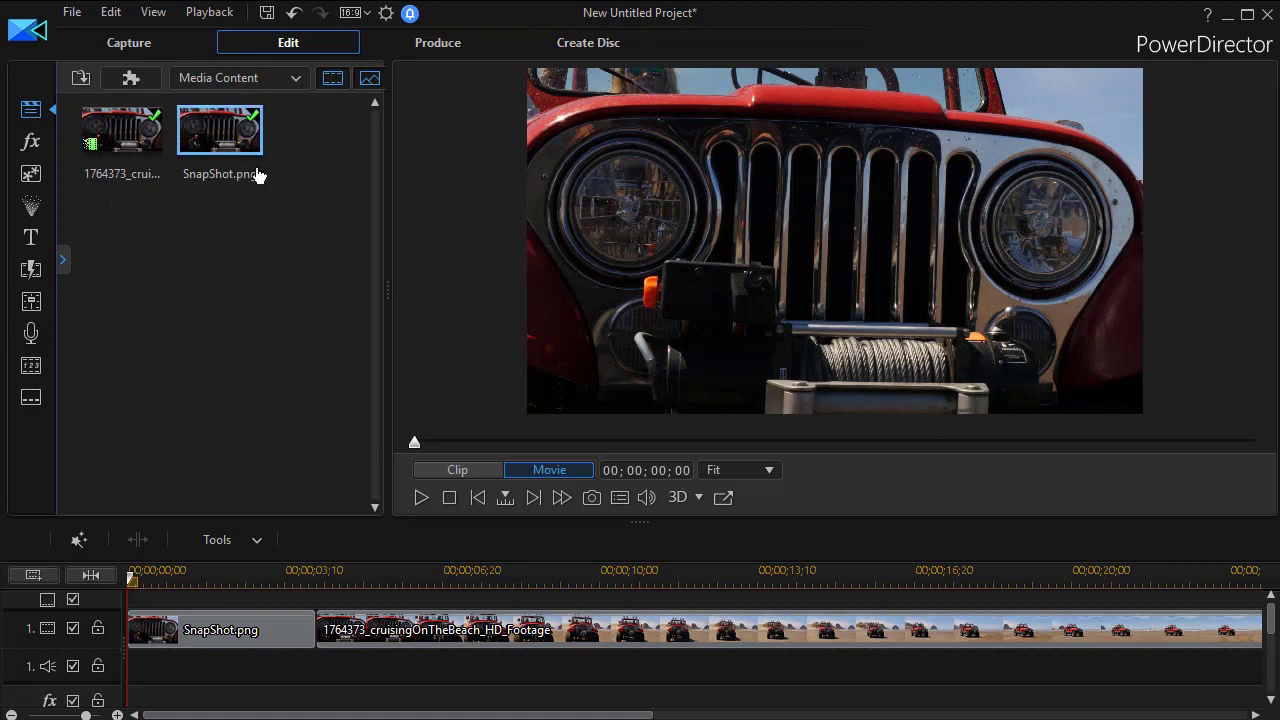
pyautogui.click(281, 629)
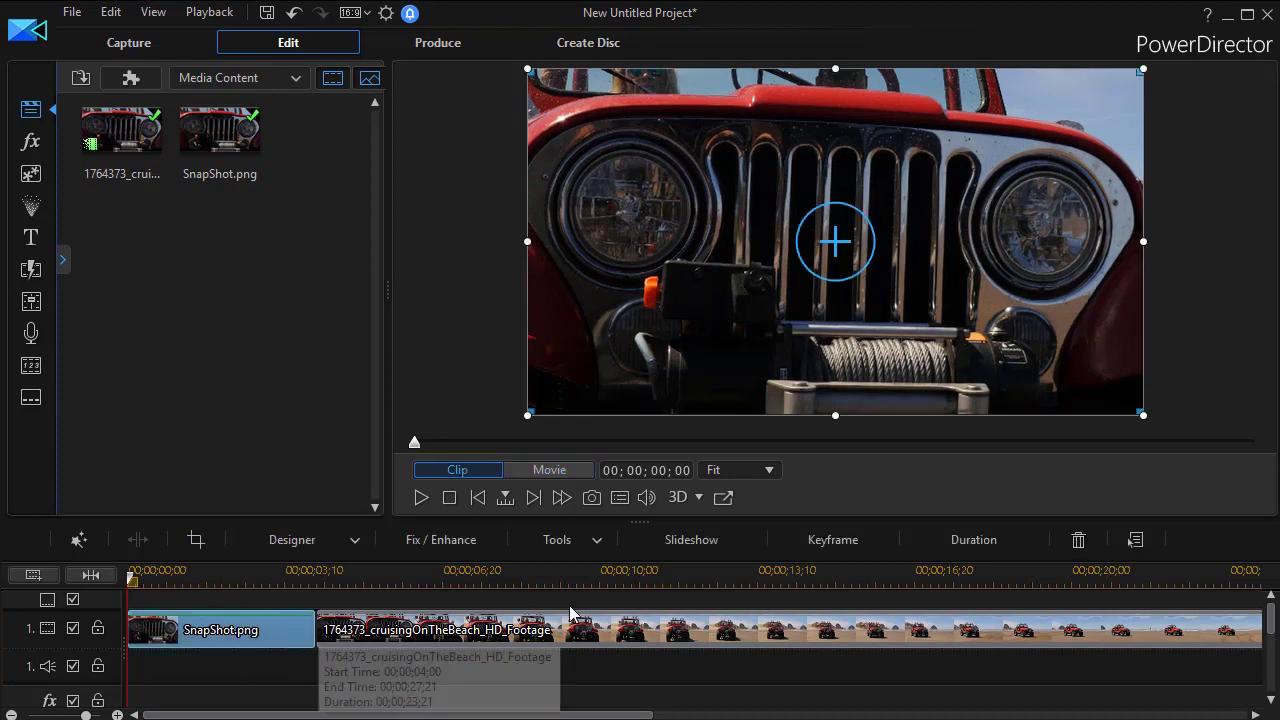
pyautogui.click(962, 541)
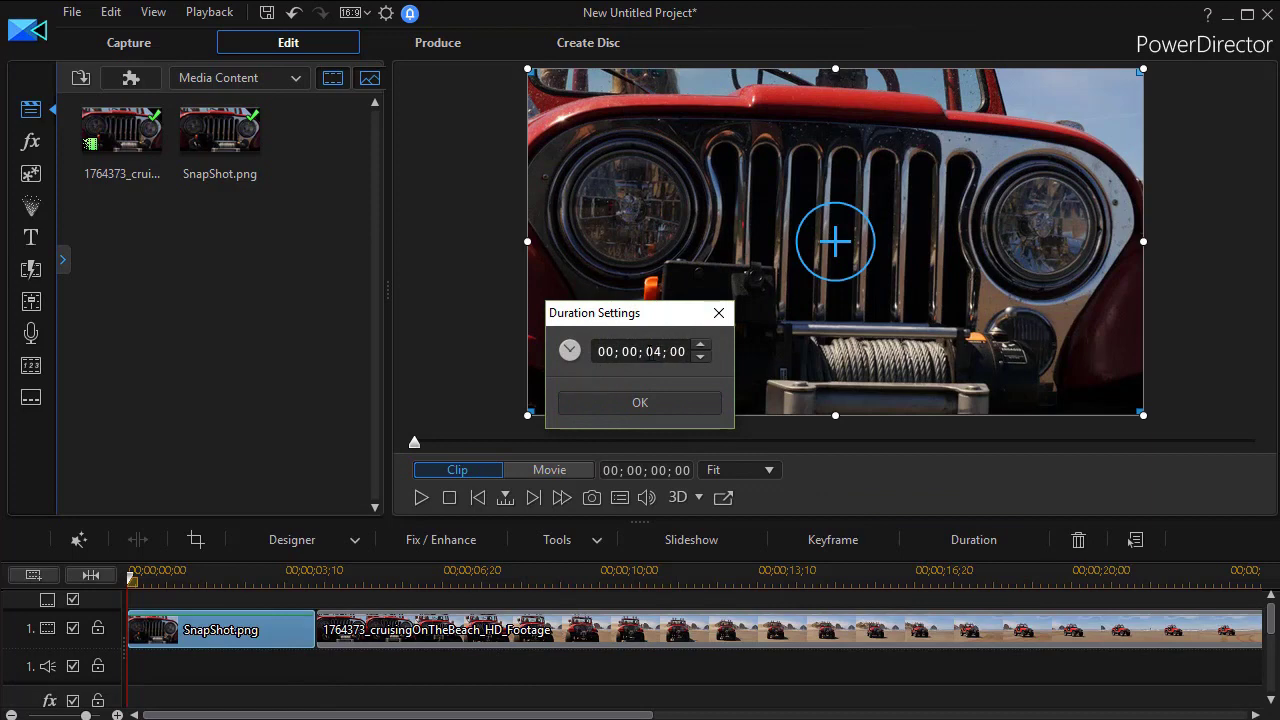
pyautogui.click(718, 315)
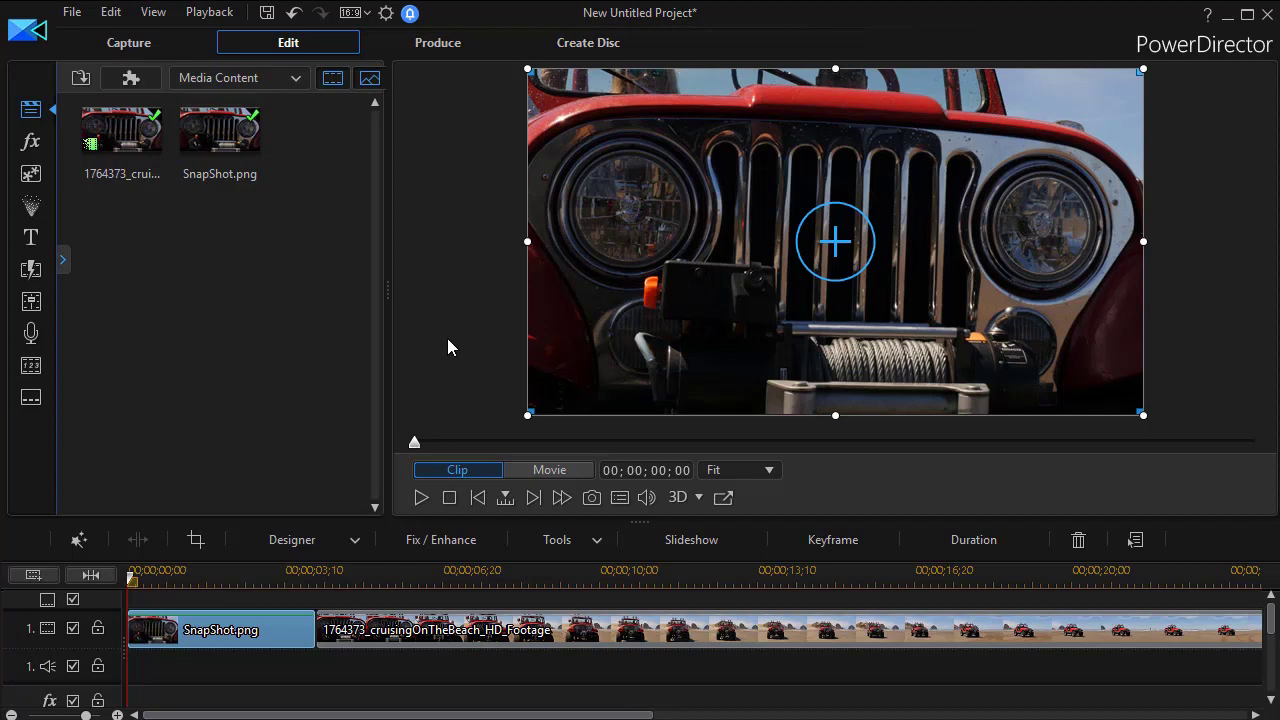
pyautogui.click(387, 15)
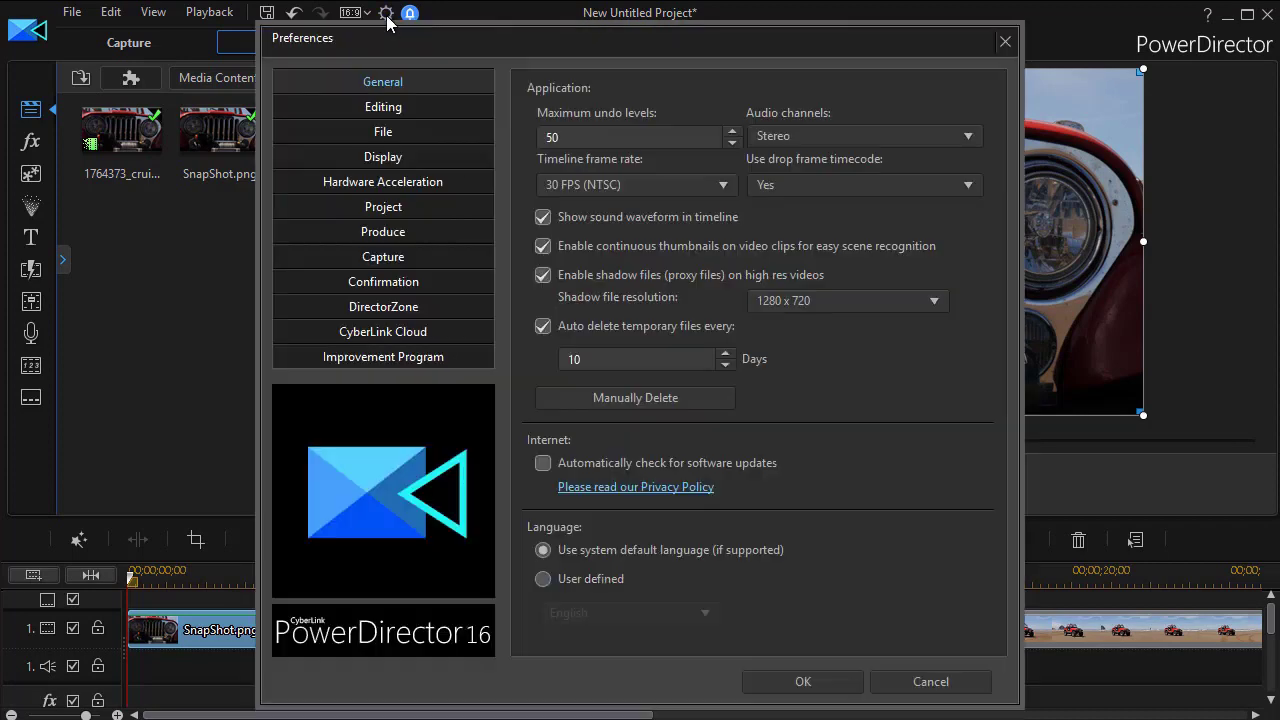
# - Change the image files duration in Editing preferences from 4.0 to 3 seconds
pyautogui.click(383, 107)
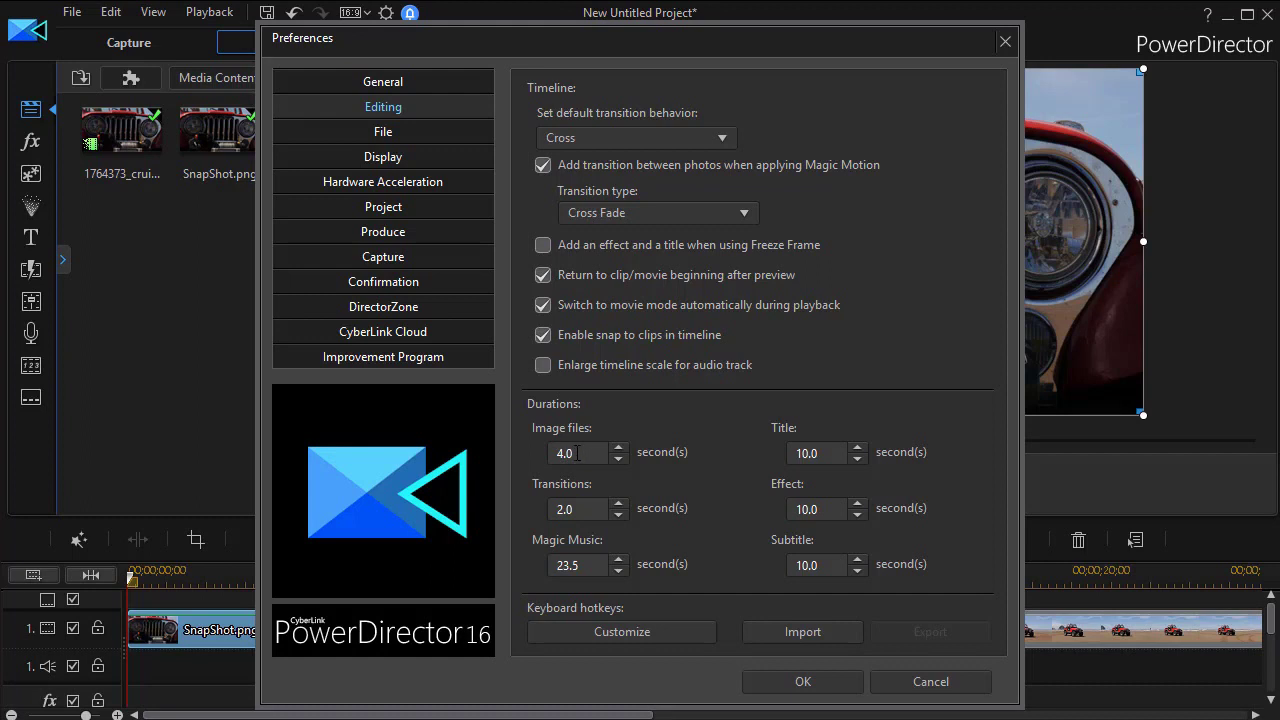
pyautogui.moveTo(576, 453); pyautogui.dragTo(496, 456)
pyautogui.write('3')
pyautogui.click(803, 684)
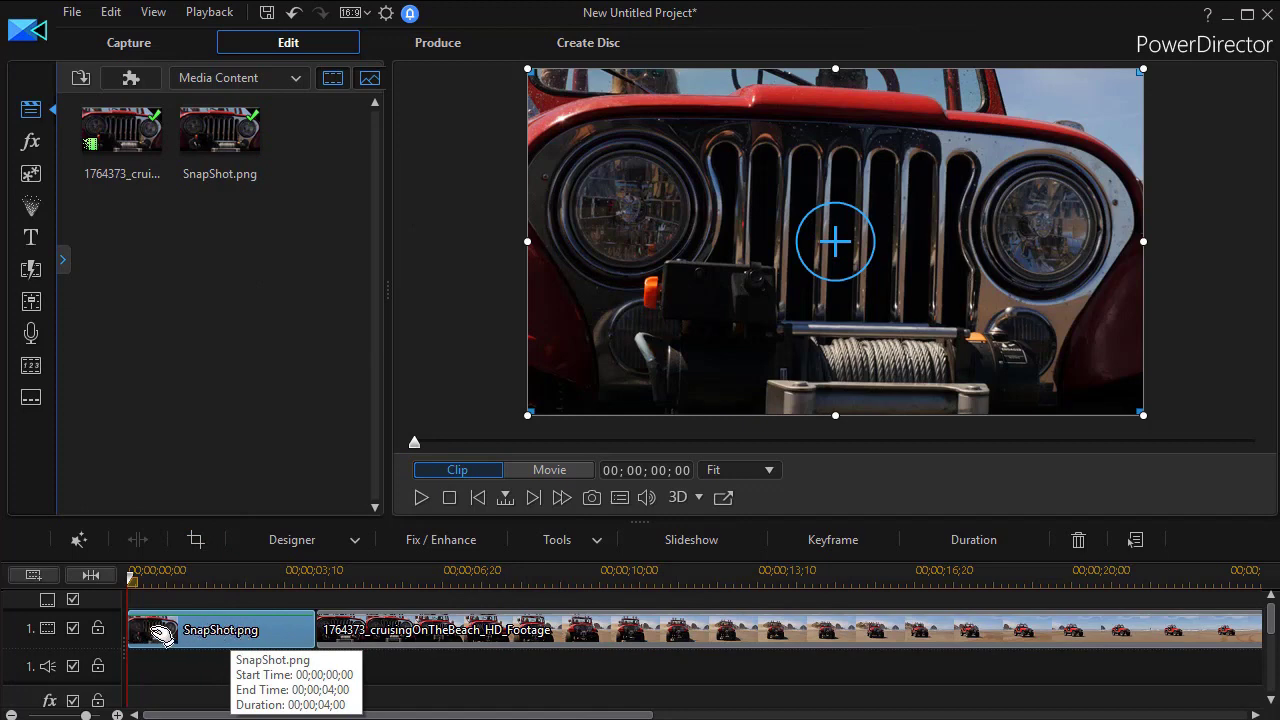
# - Give the SnapShot.png timeline clip the alias 'Beach start'
pyautogui.rightClick(237, 636)
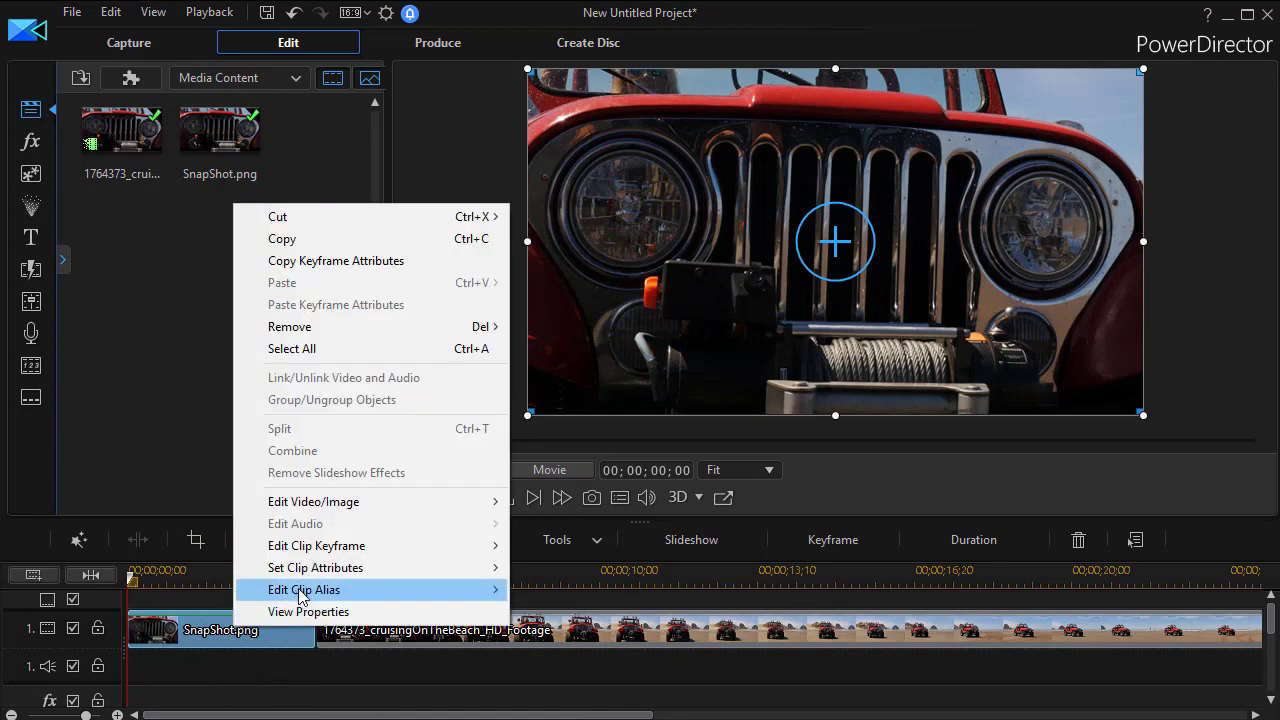
pyautogui.moveTo(298, 597)
pyautogui.click(580, 591)
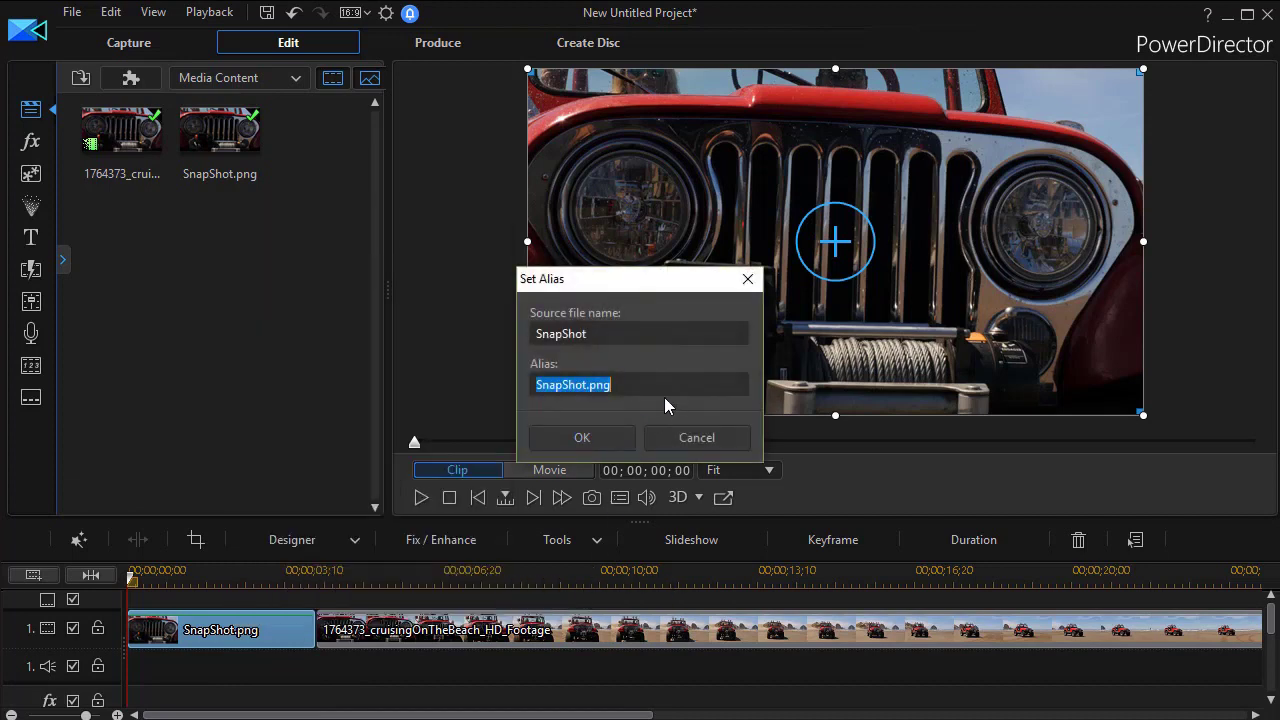
pyautogui.write('Beach ')
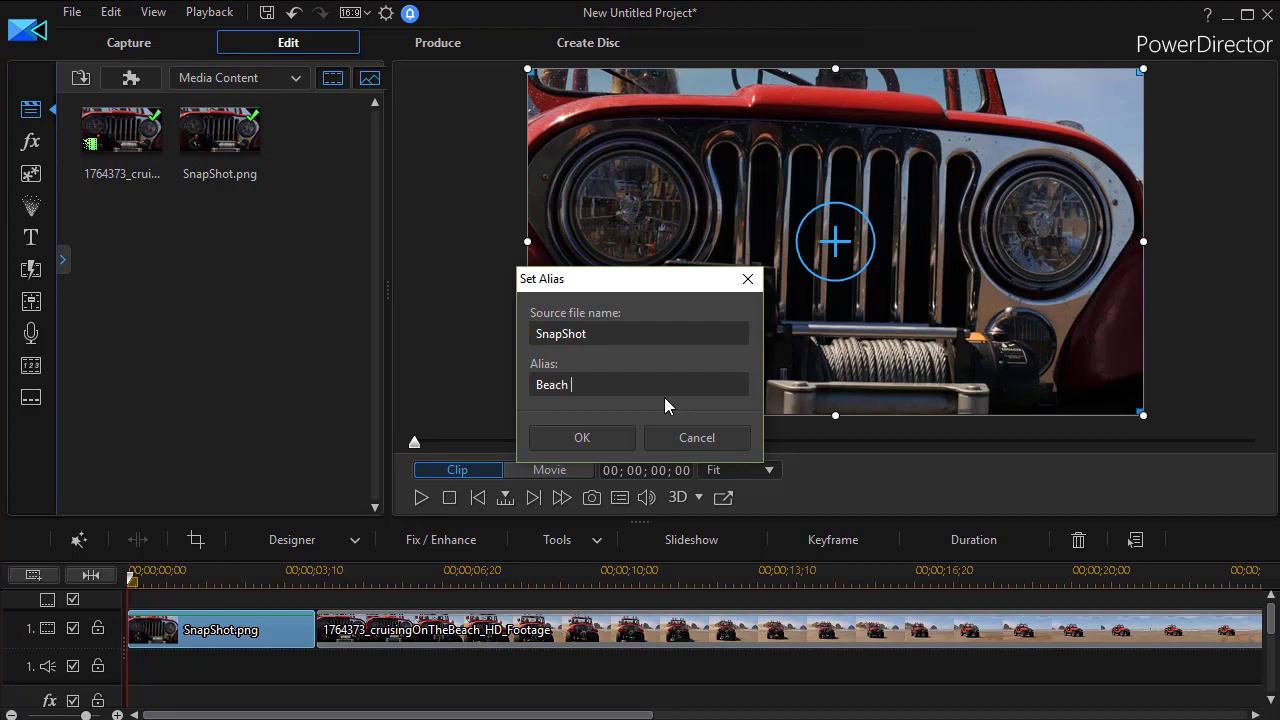
pyautogui.write('start')
pyautogui.click(606, 436)
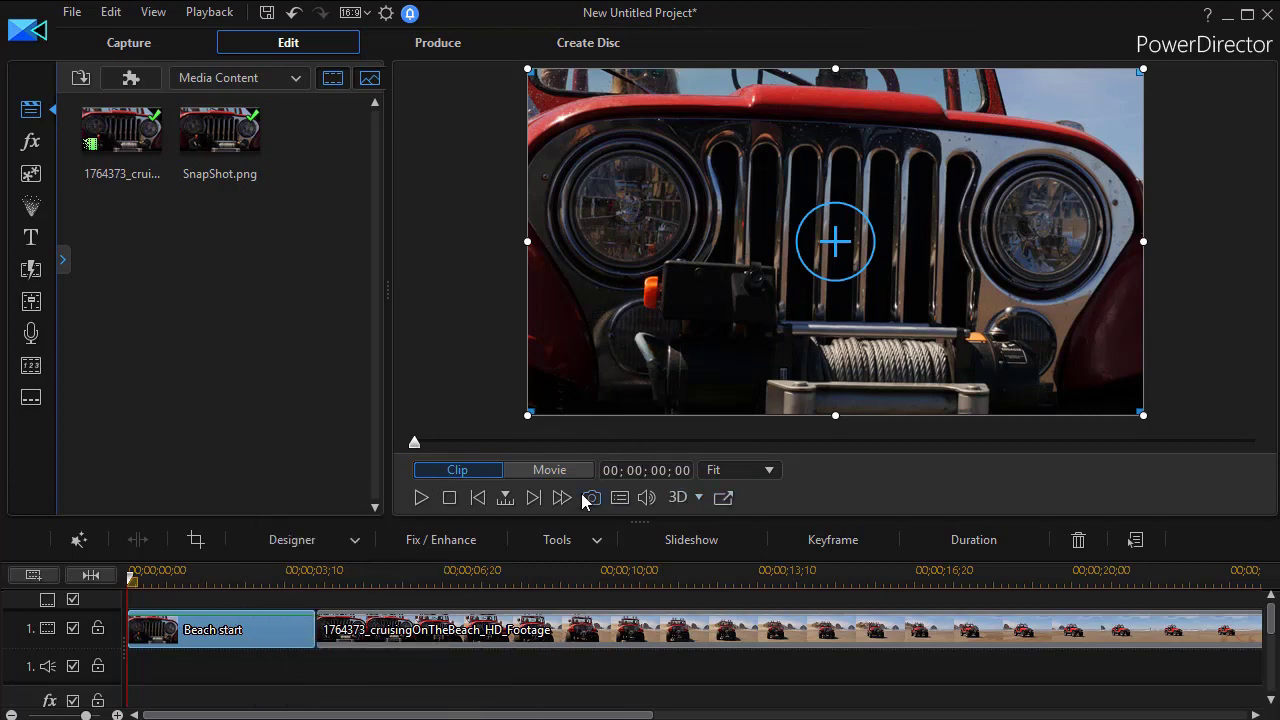
# - Play the whole movie, pause it, and move the playhead to about 00;00;15;04
pyautogui.click(553, 470)
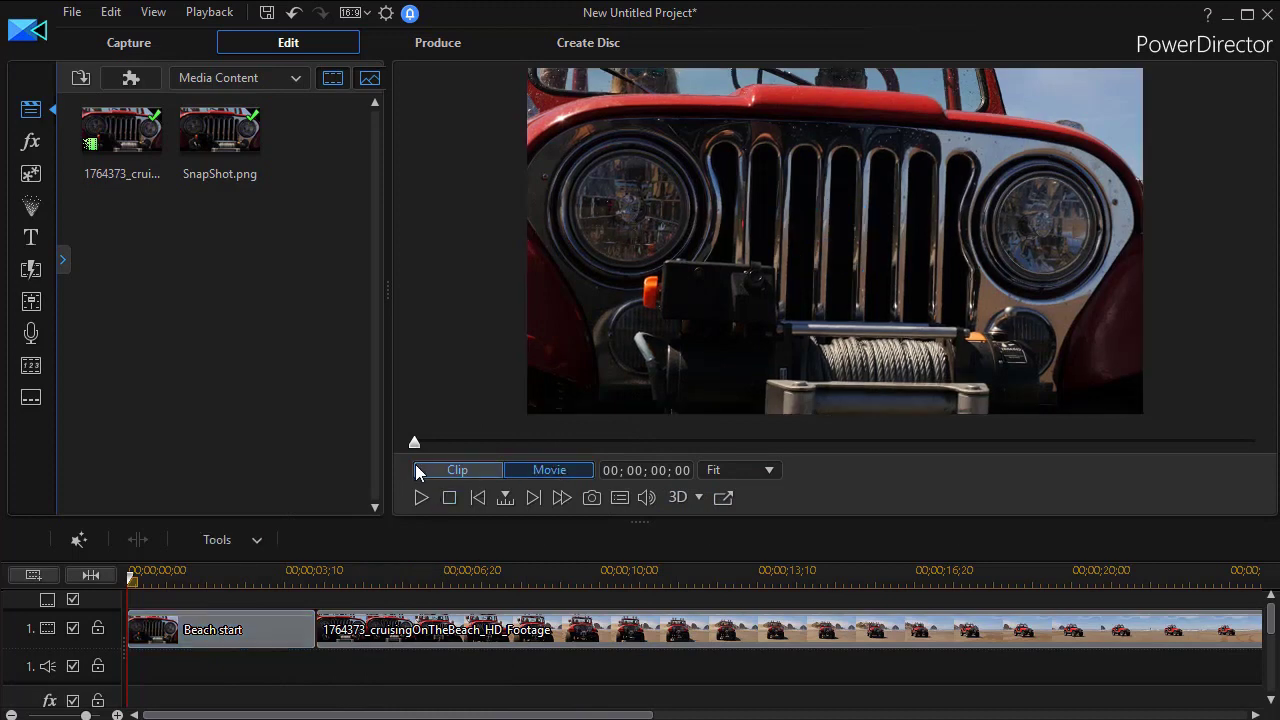
pyautogui.click(421, 497)
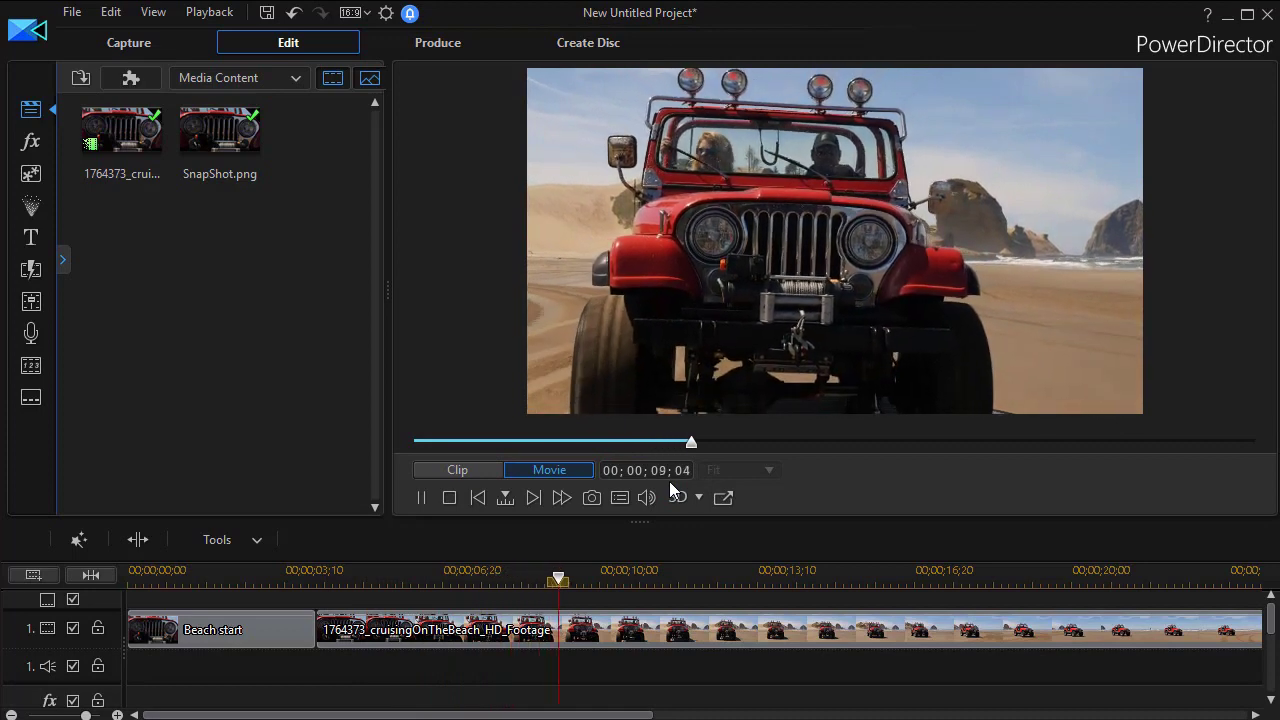
pyautogui.click(421, 500)
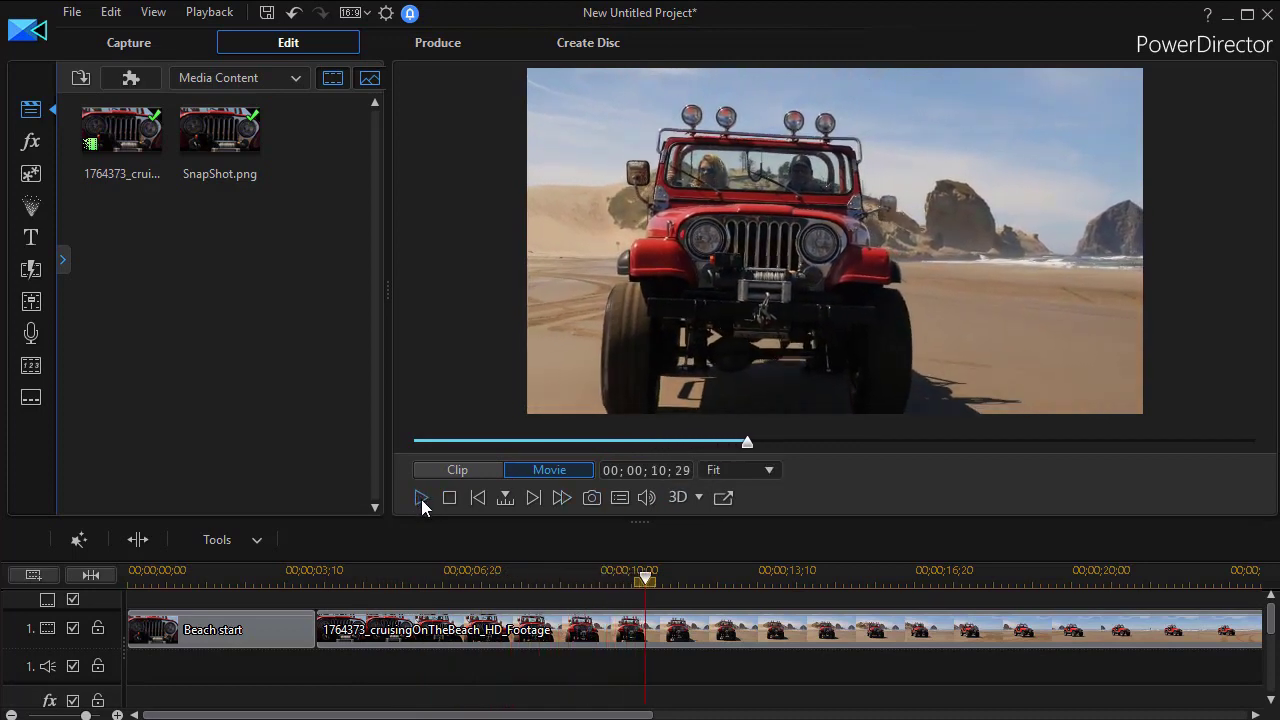
pyautogui.moveTo(645, 578); pyautogui.dragTo(846, 584)
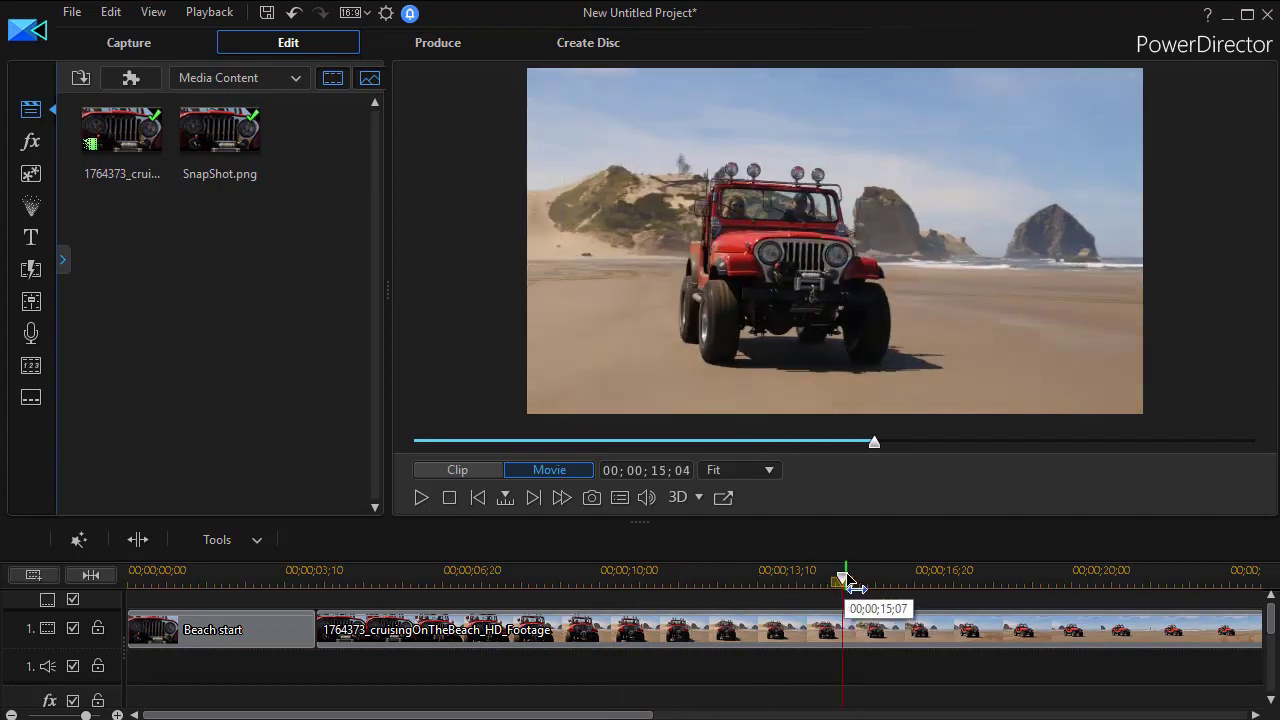
# - Freeze the beach footage frame at 00;00;15;04 as a new snapshot clip
pyautogui.click(775, 632)
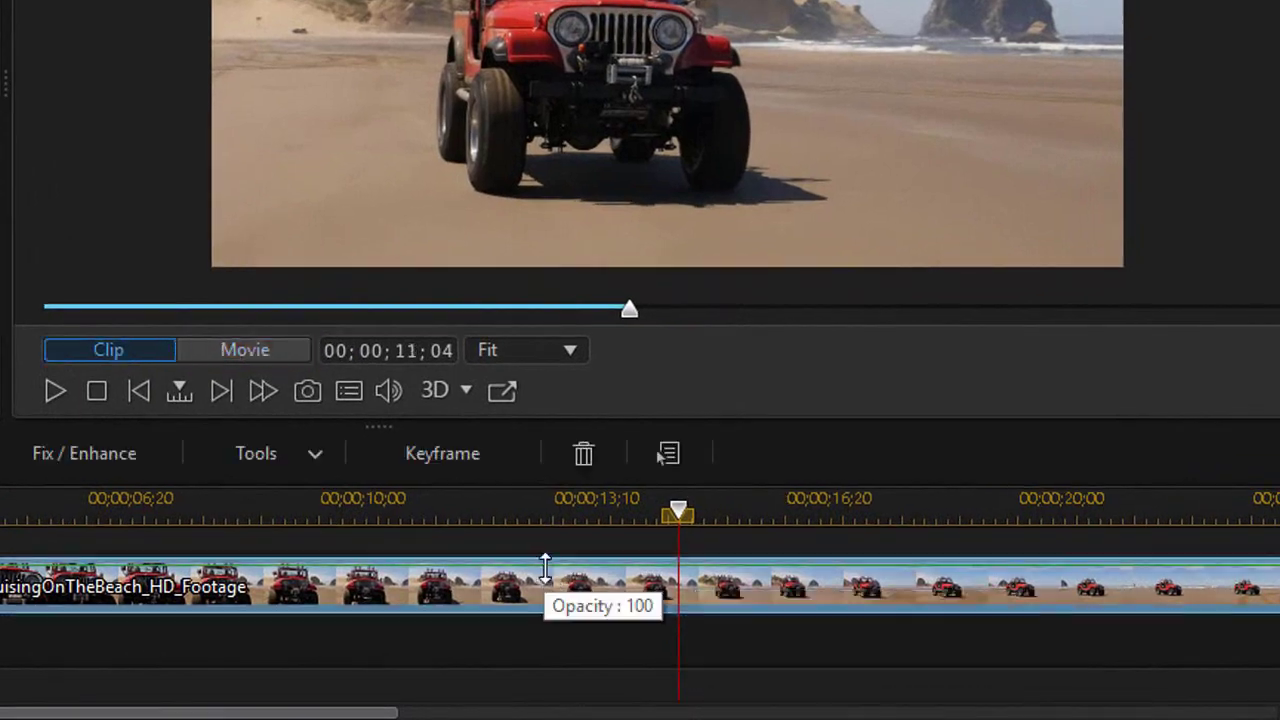
pyautogui.rightClick(545, 570)
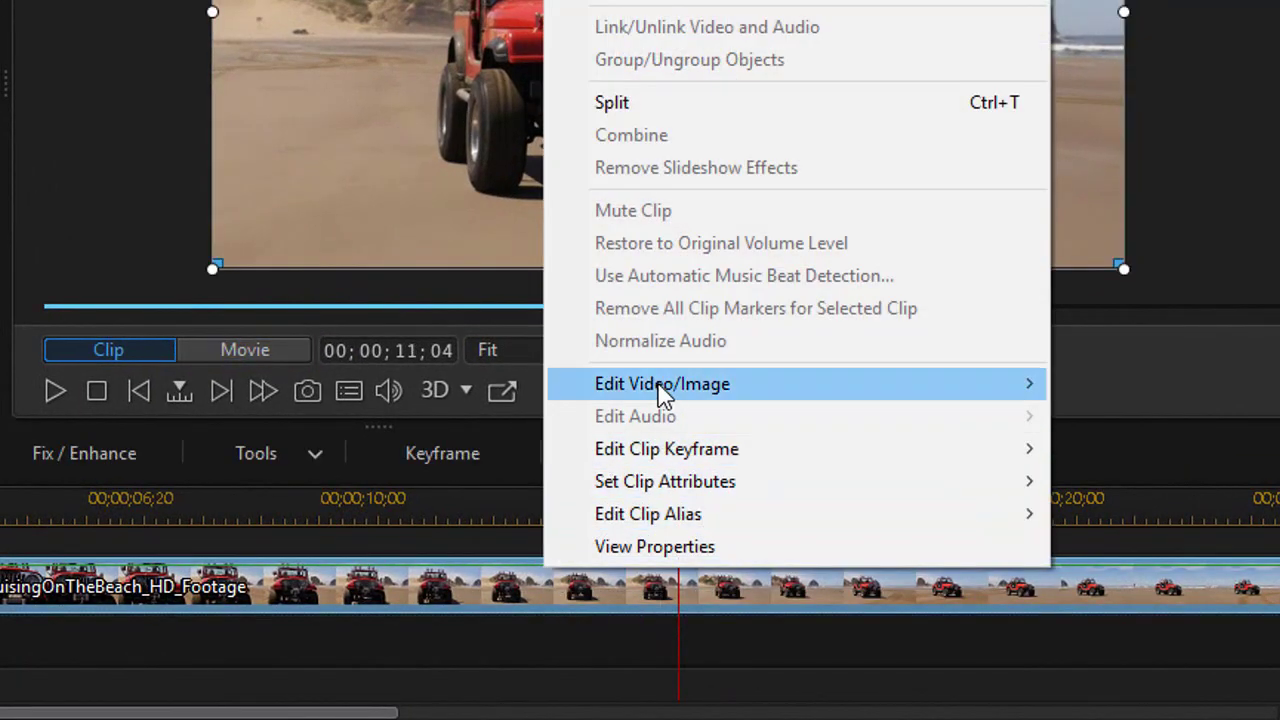
pyautogui.moveTo(663, 392)
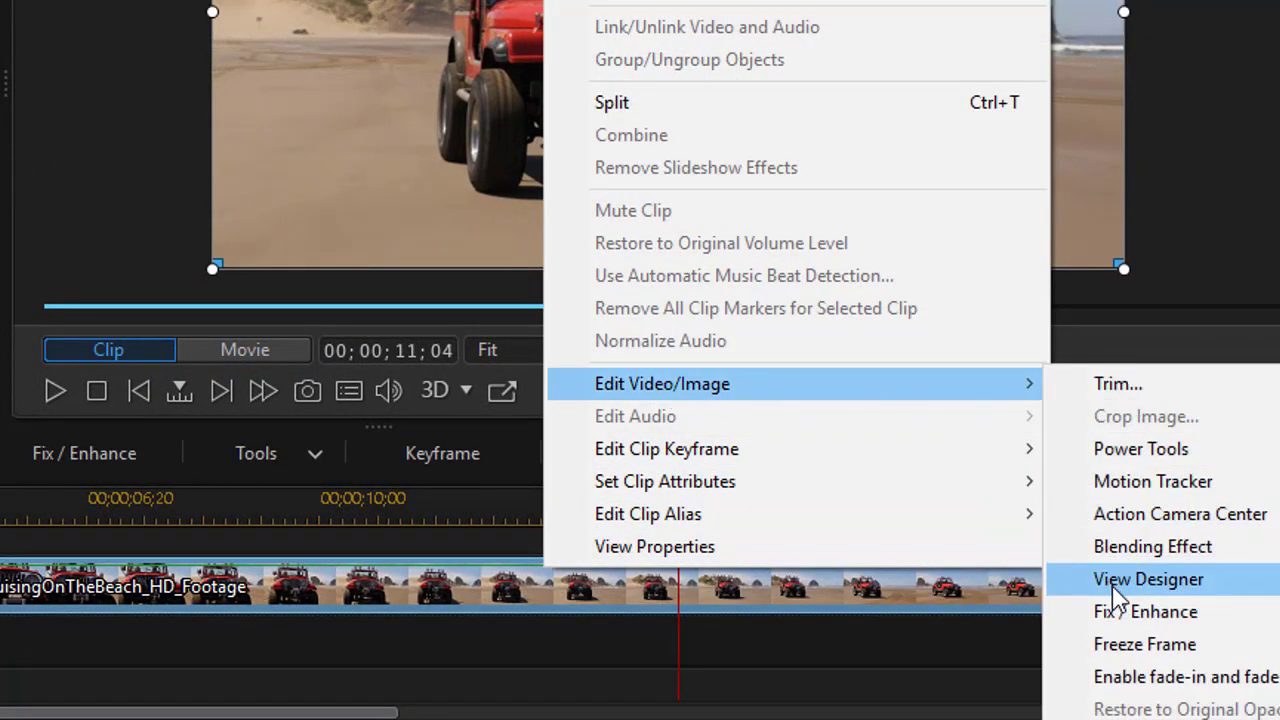
pyautogui.click(1118, 648)
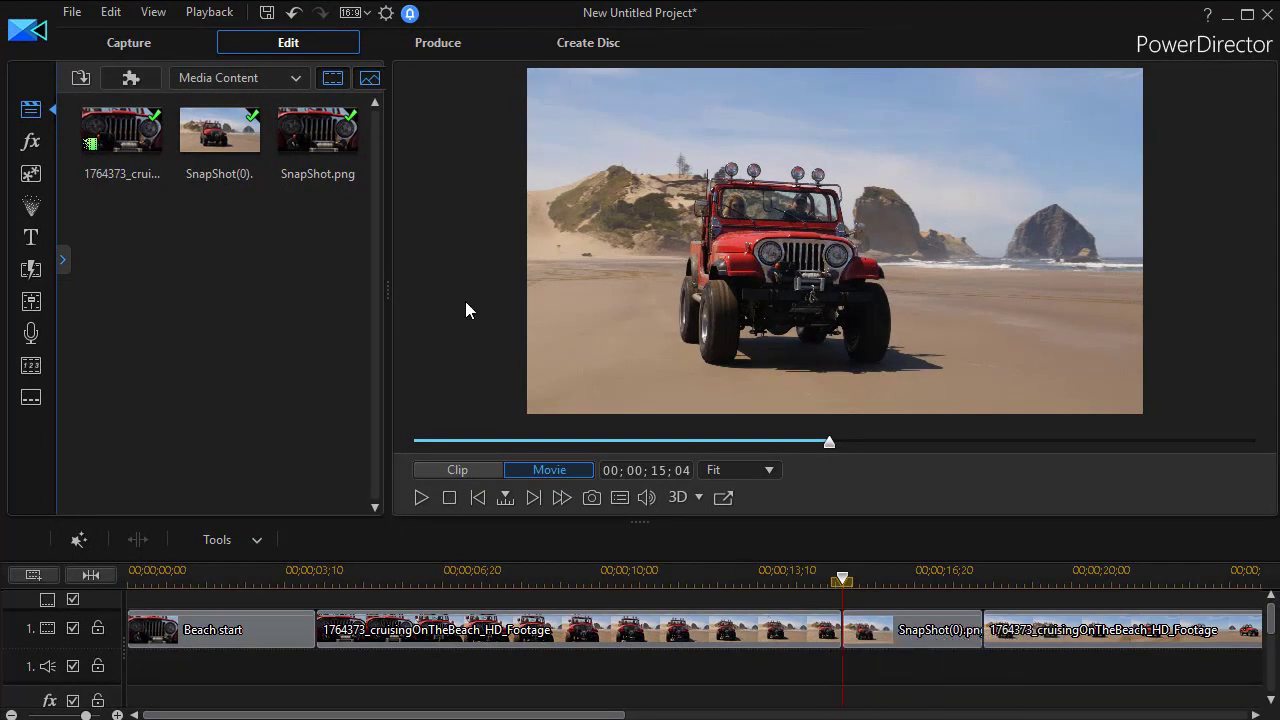
# - Rename the new snapshot clip's alias to 'Jeep 2'
pyautogui.click(914, 632)
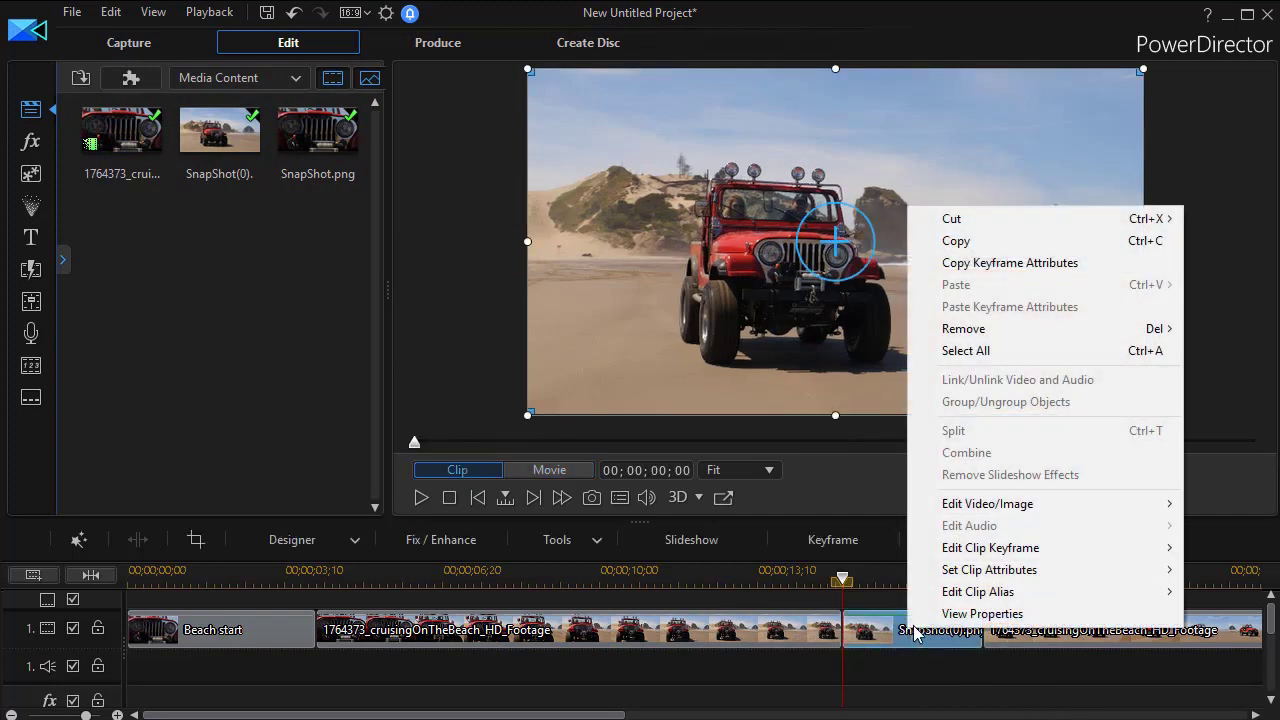
pyautogui.moveTo(1005, 555)
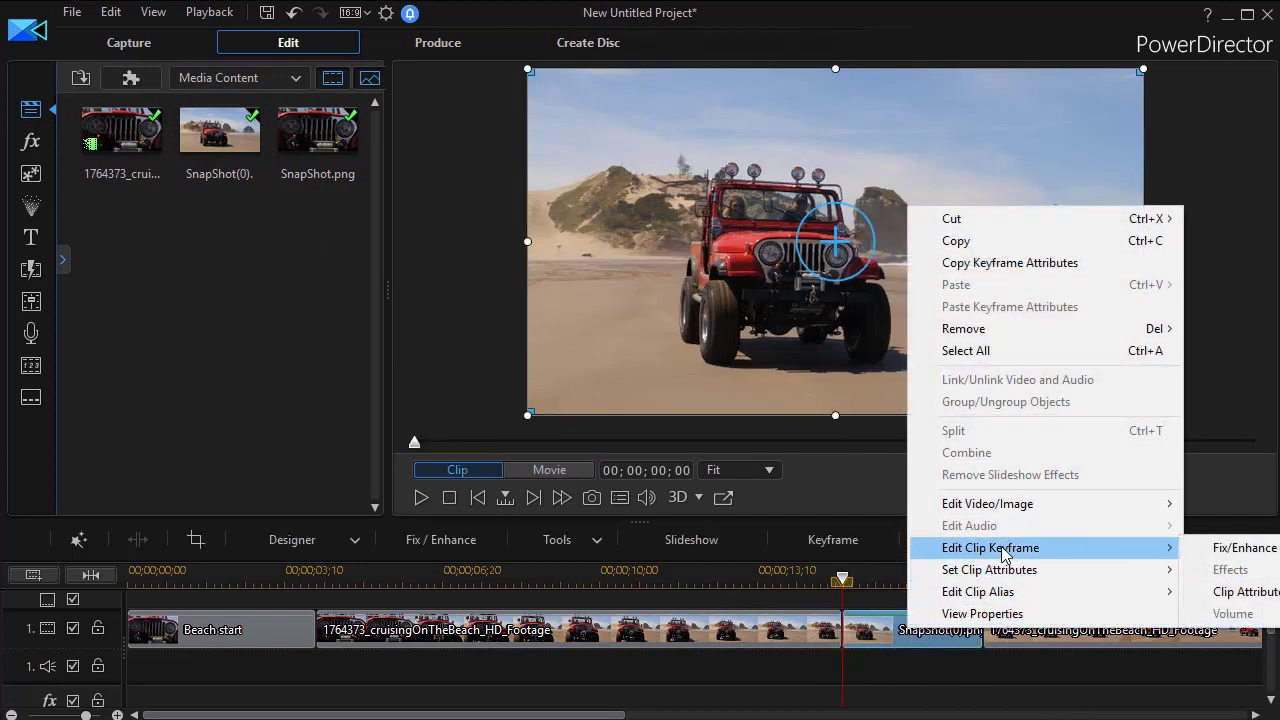
pyautogui.moveTo(1006, 591)
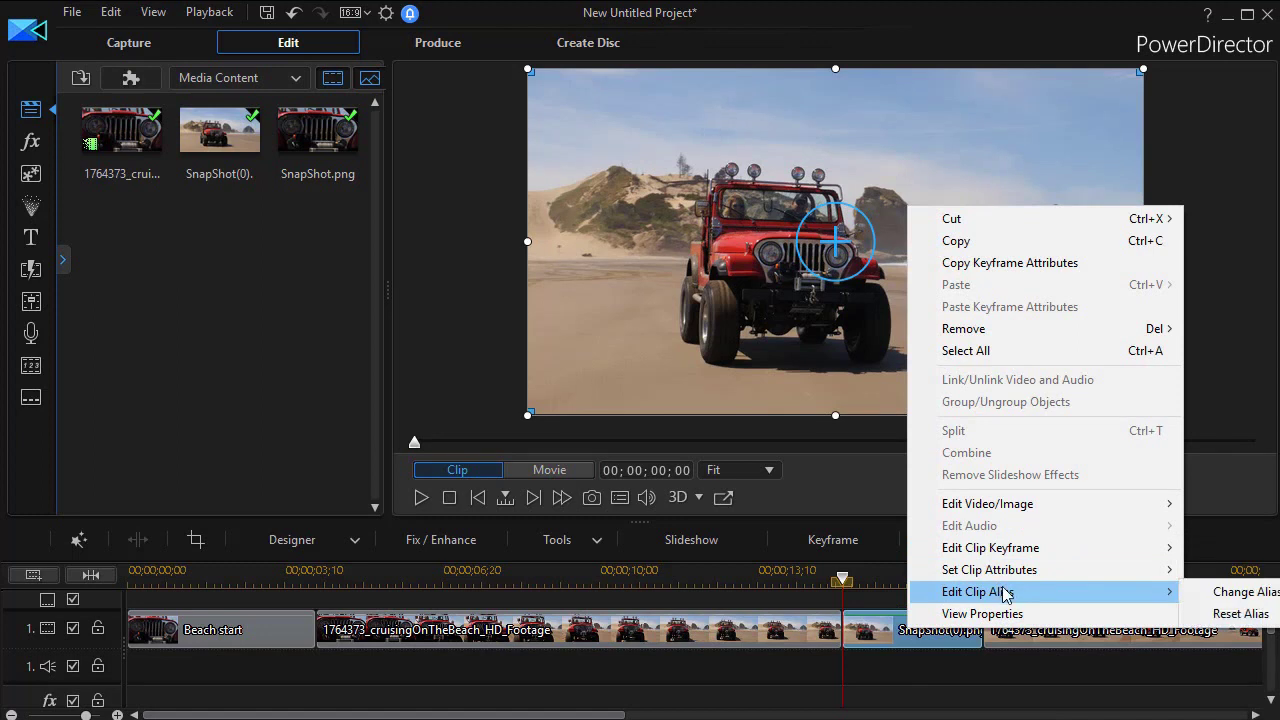
pyautogui.click(1228, 592)
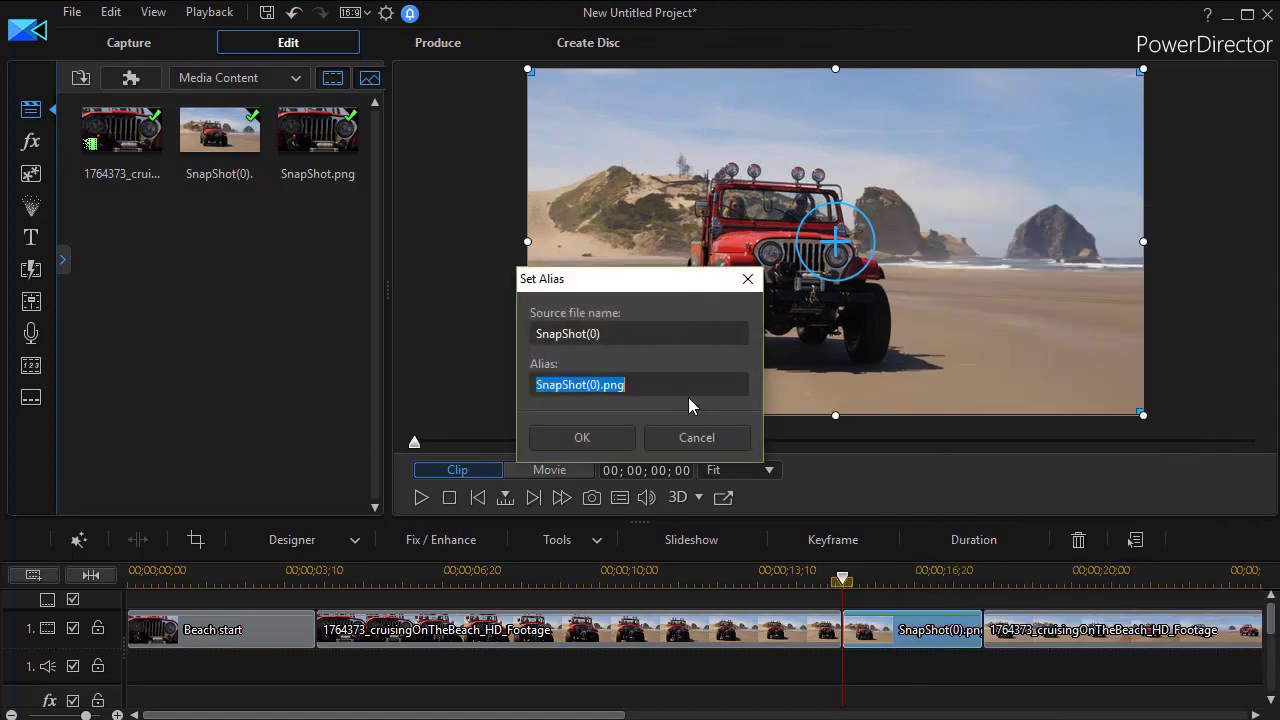
pyautogui.write('Jeep 2')
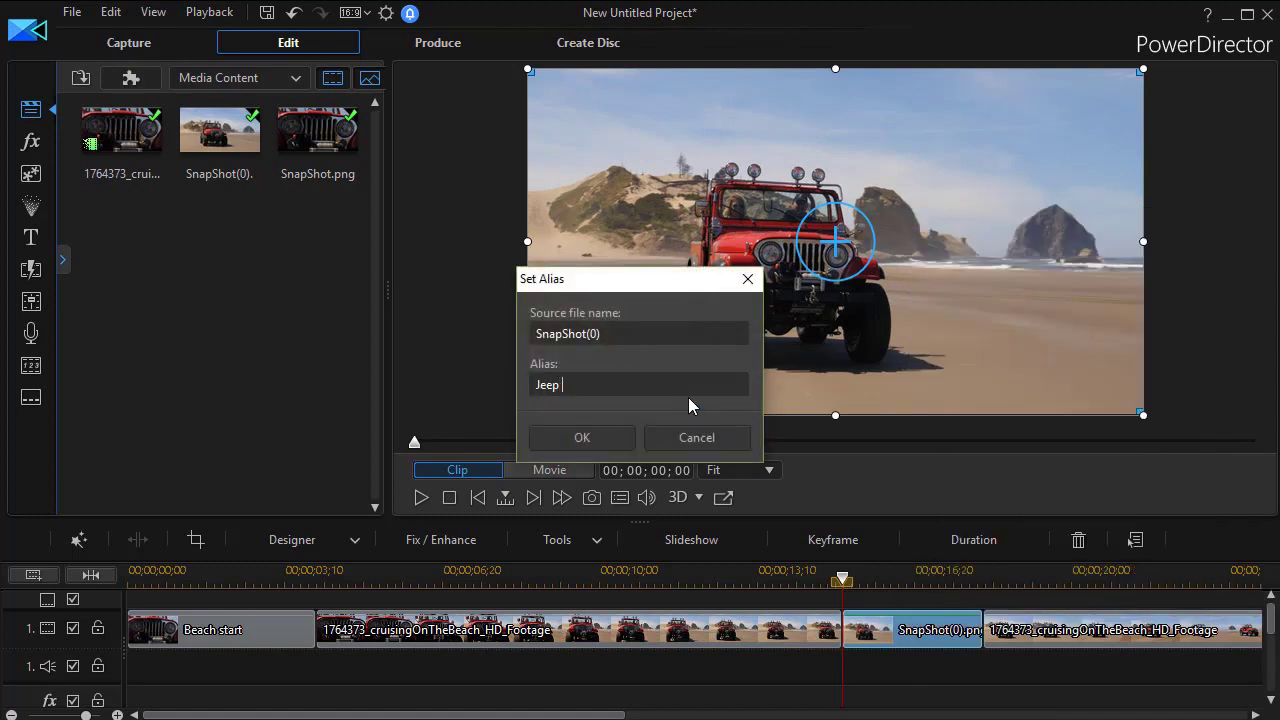
pyautogui.click(588, 437)
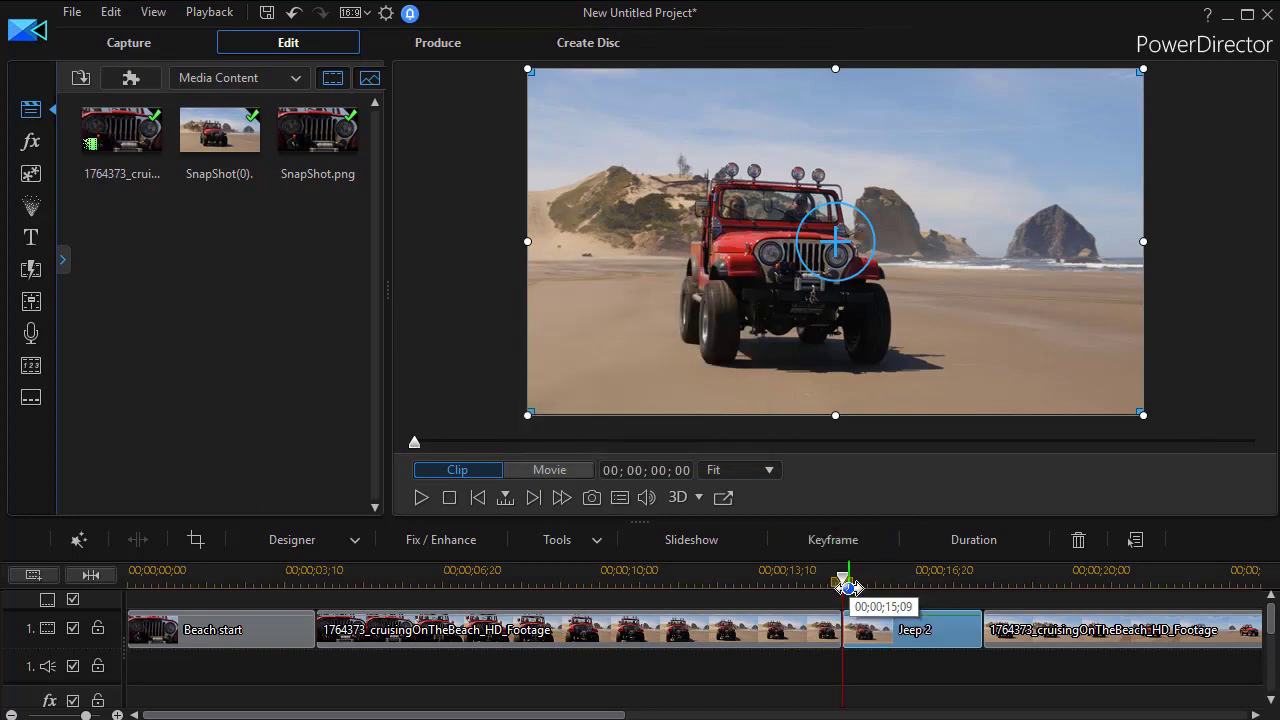
# - Replay the movie from about 13 seconds, then undo the snapshot additions with Ctrl+Z
pyautogui.moveTo(848, 586); pyautogui.dragTo(795, 580)
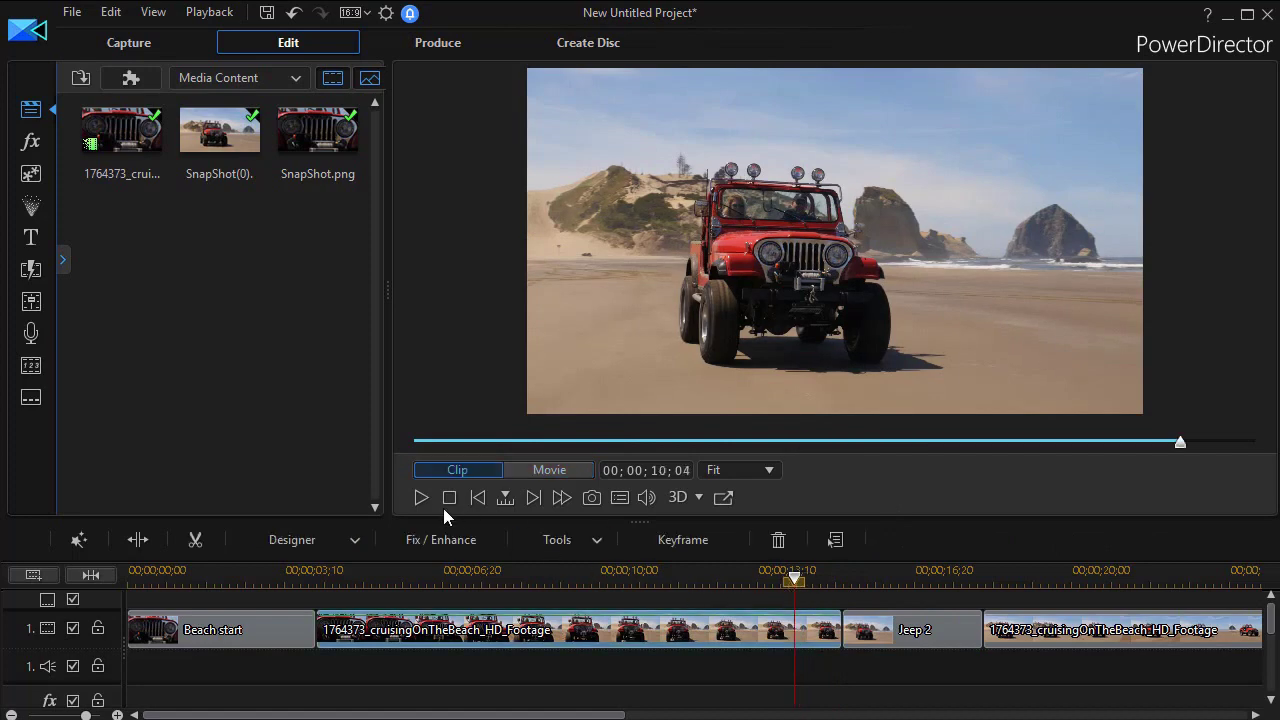
pyautogui.click(421, 496)
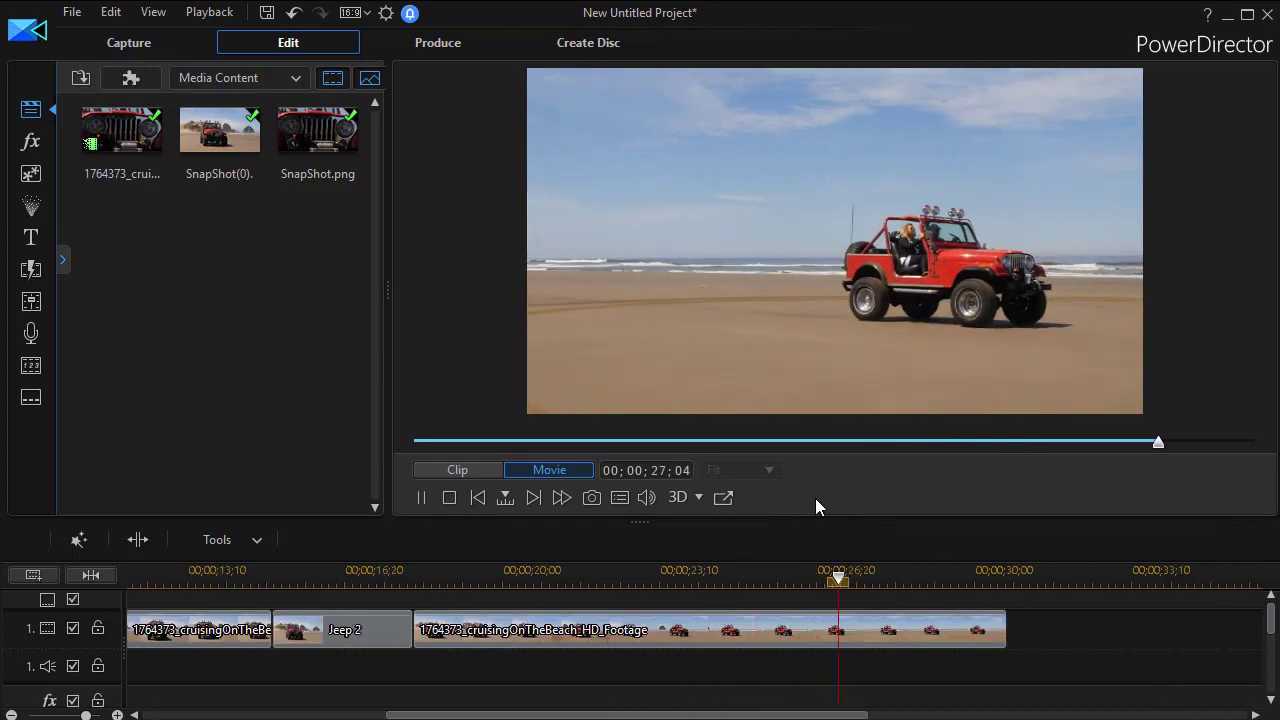
pyautogui.click(421, 497)
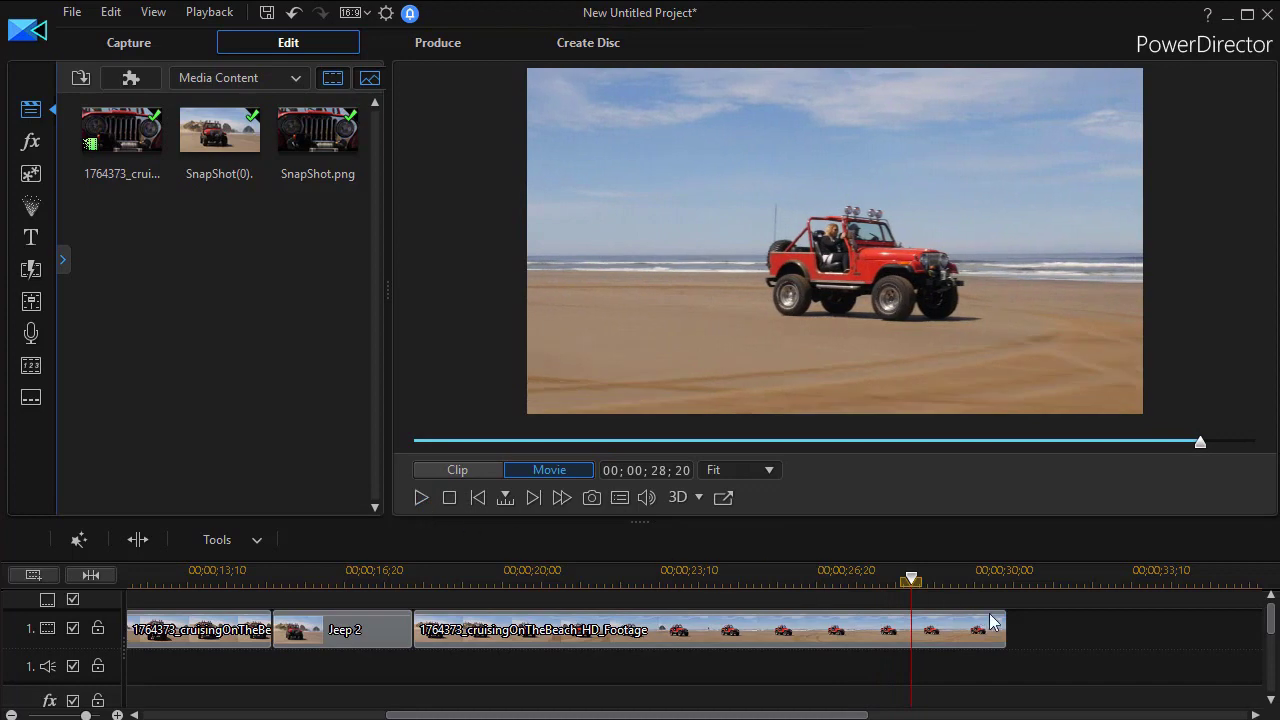
pyautogui.hotkey('ctrl', 'z')
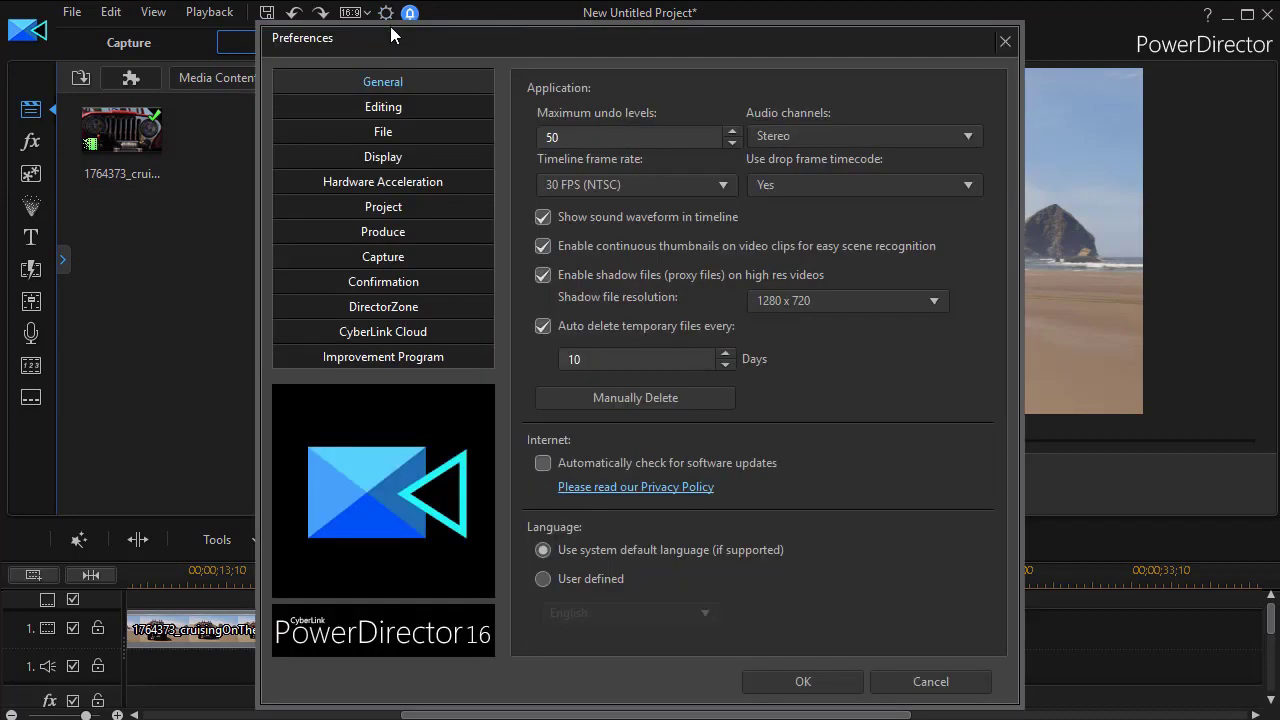
# - Keep .png as the 2D snapshot format in File preferences, then view Editing preferences
pyautogui.click(396, 131)
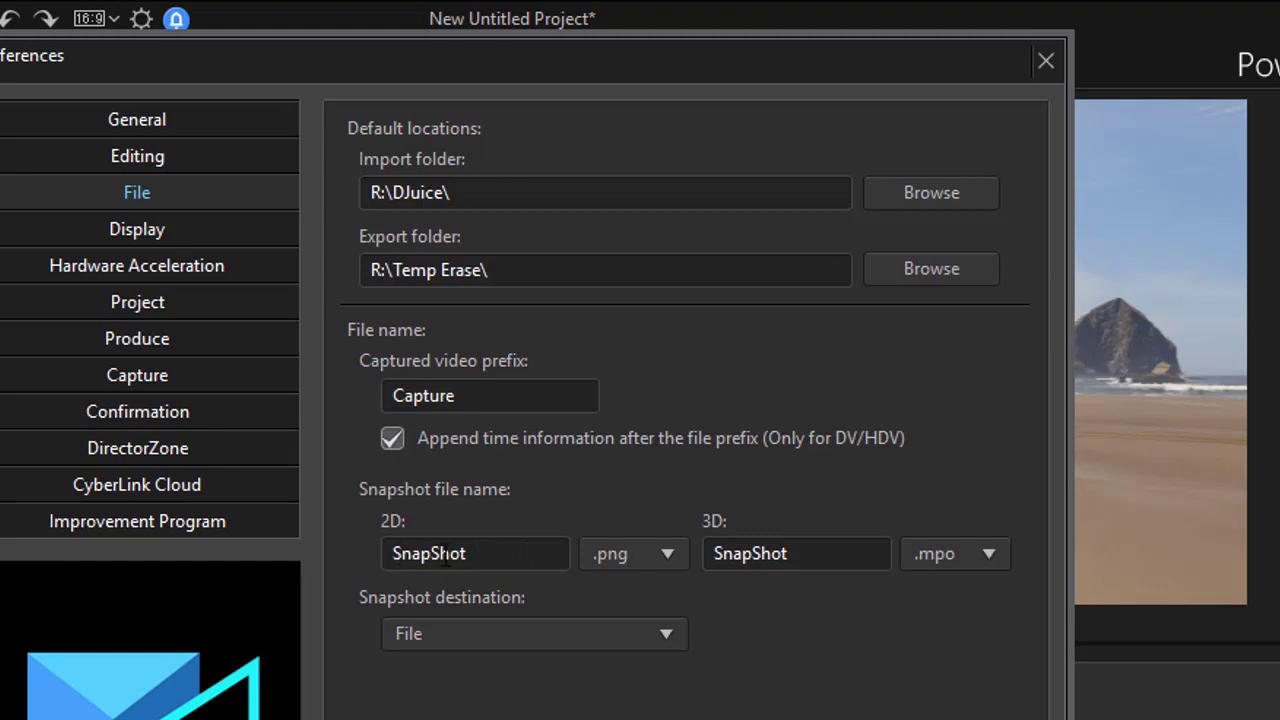
pyautogui.click(668, 556)
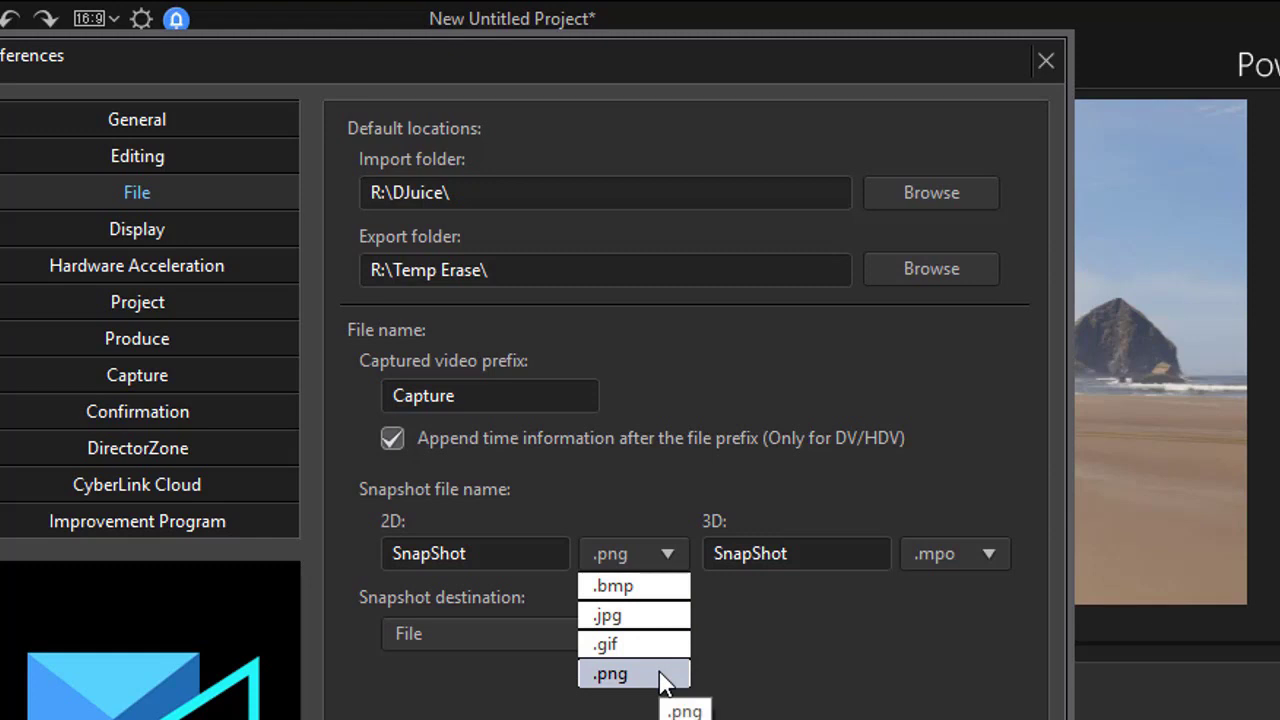
pyautogui.click(750, 637)
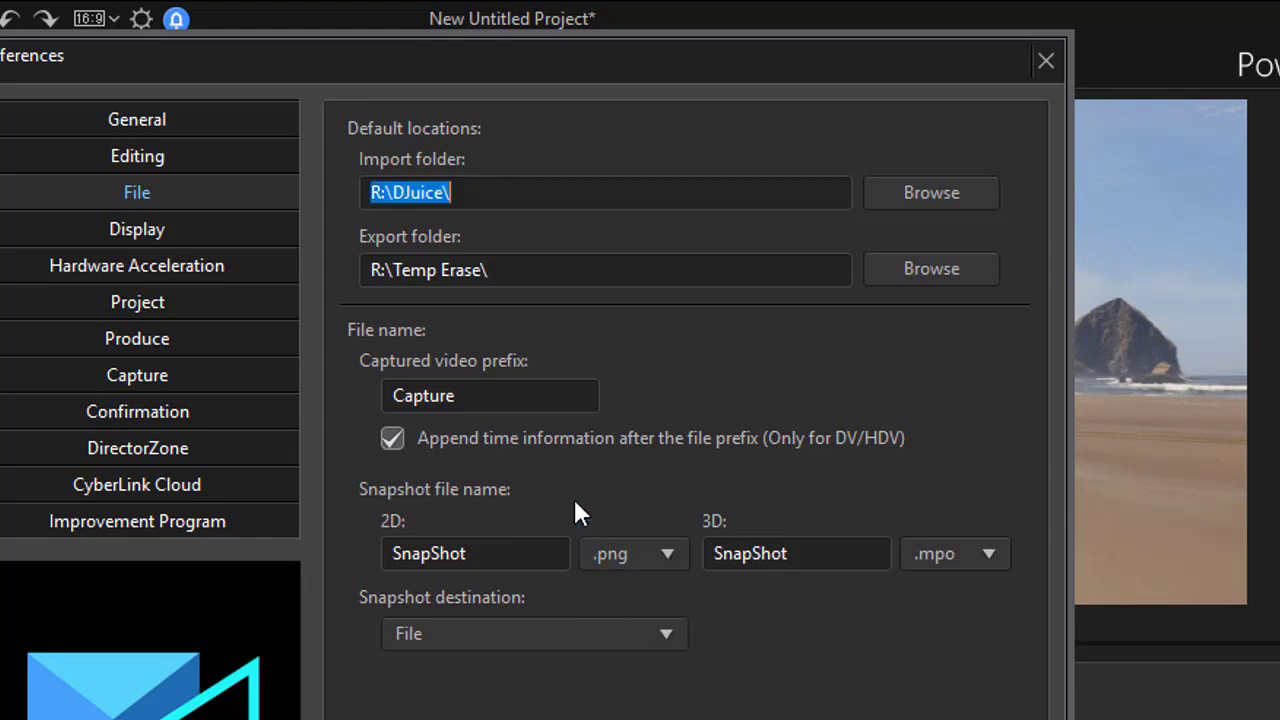
pyautogui.click(160, 162)
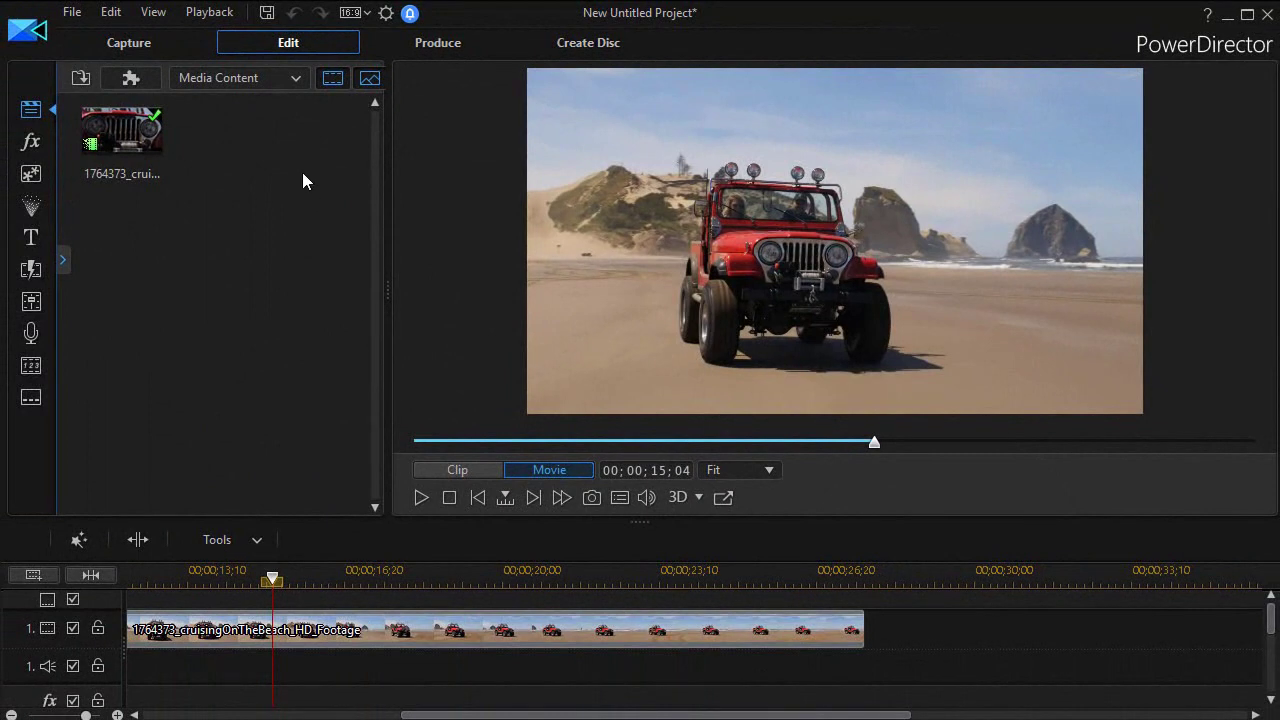
# - Jump to the beach clip's end and freeze its last frame as a snapshot
pyautogui.click(395, 636)
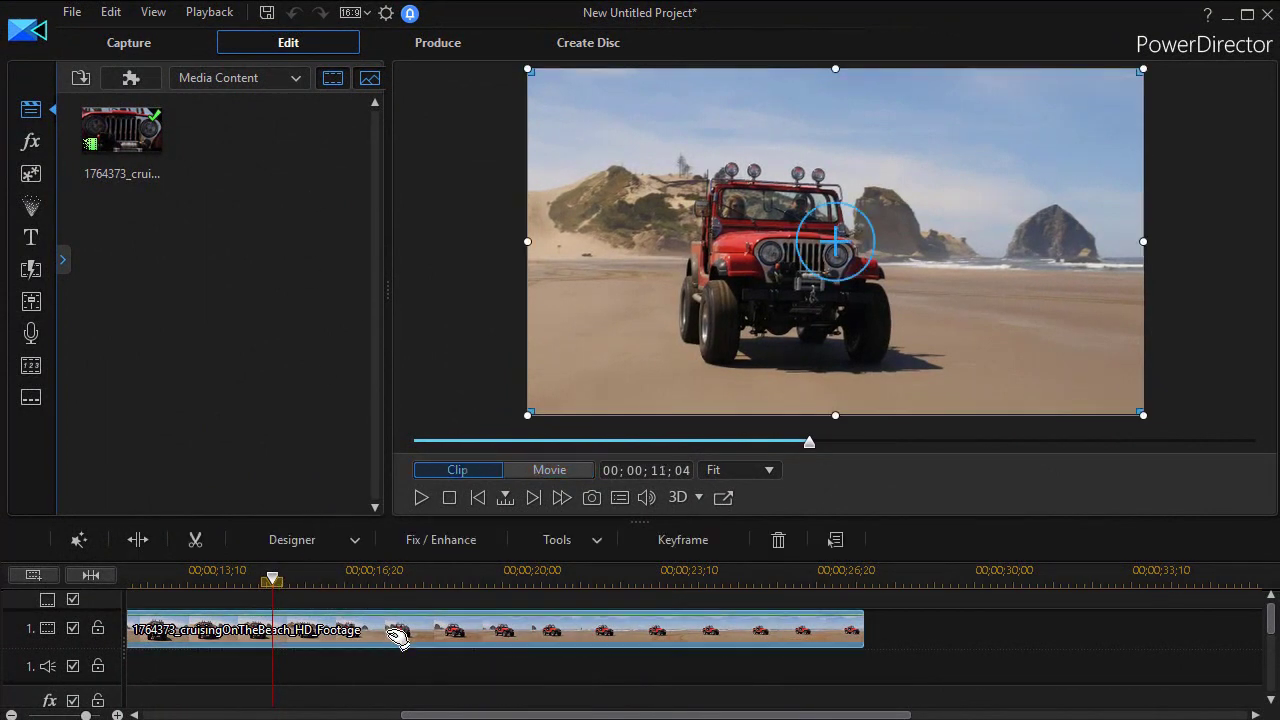
pyautogui.press('End')
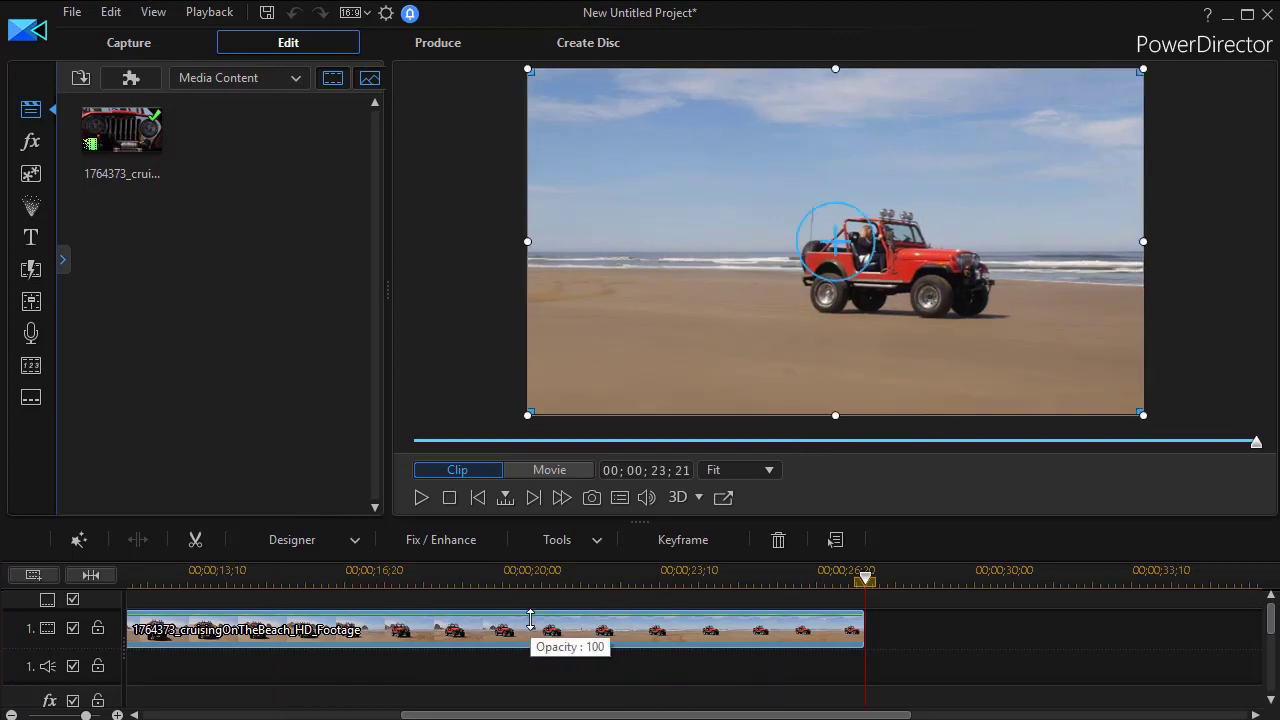
pyautogui.rightClick(722, 632)
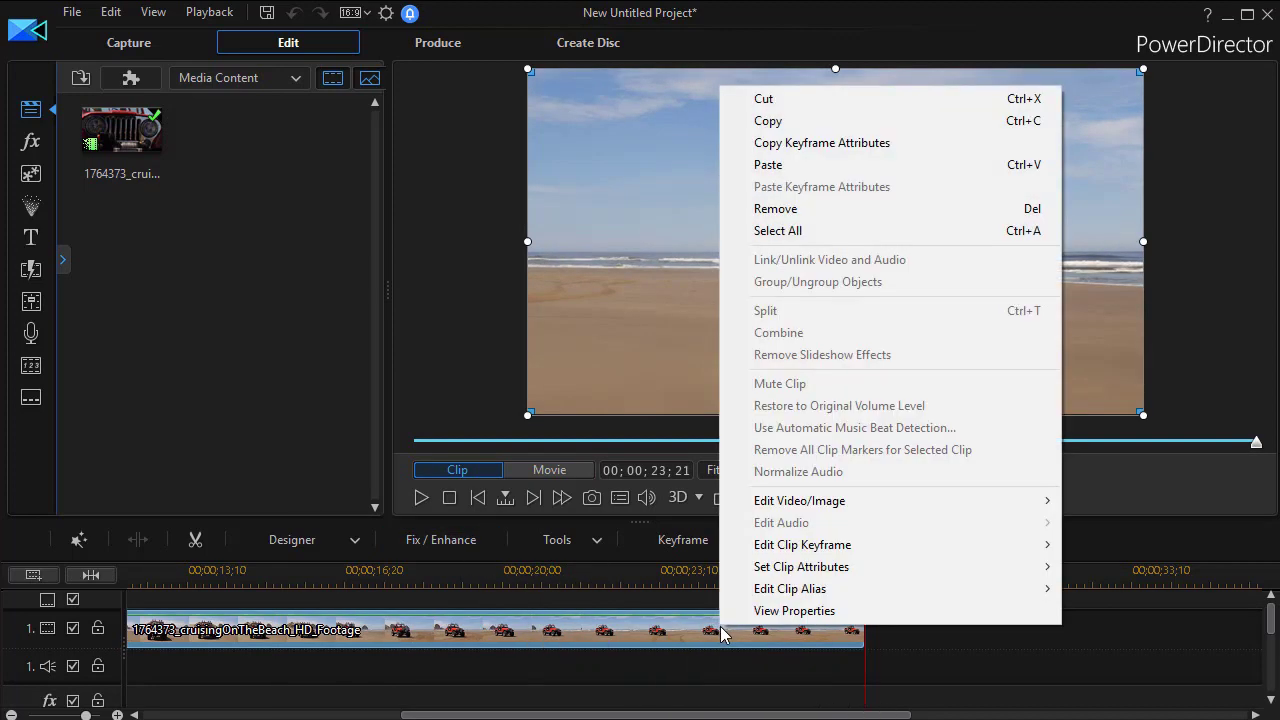
pyautogui.moveTo(797, 503)
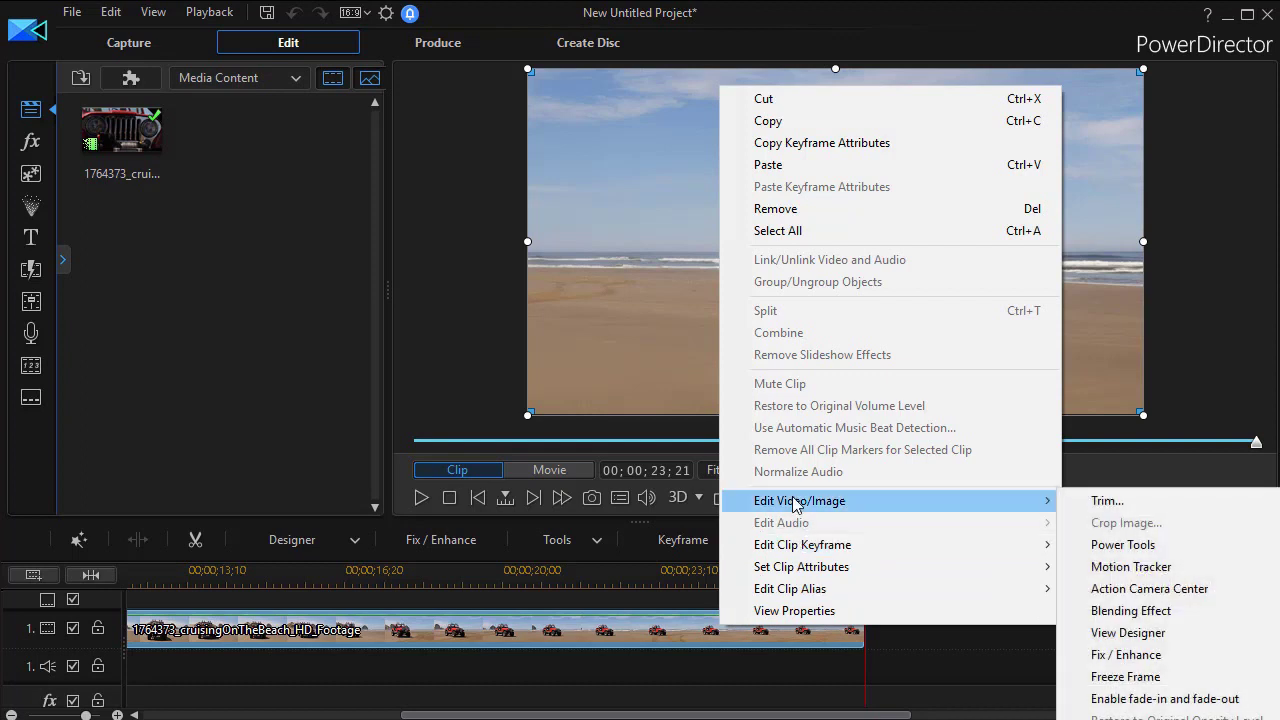
pyautogui.click(1119, 678)
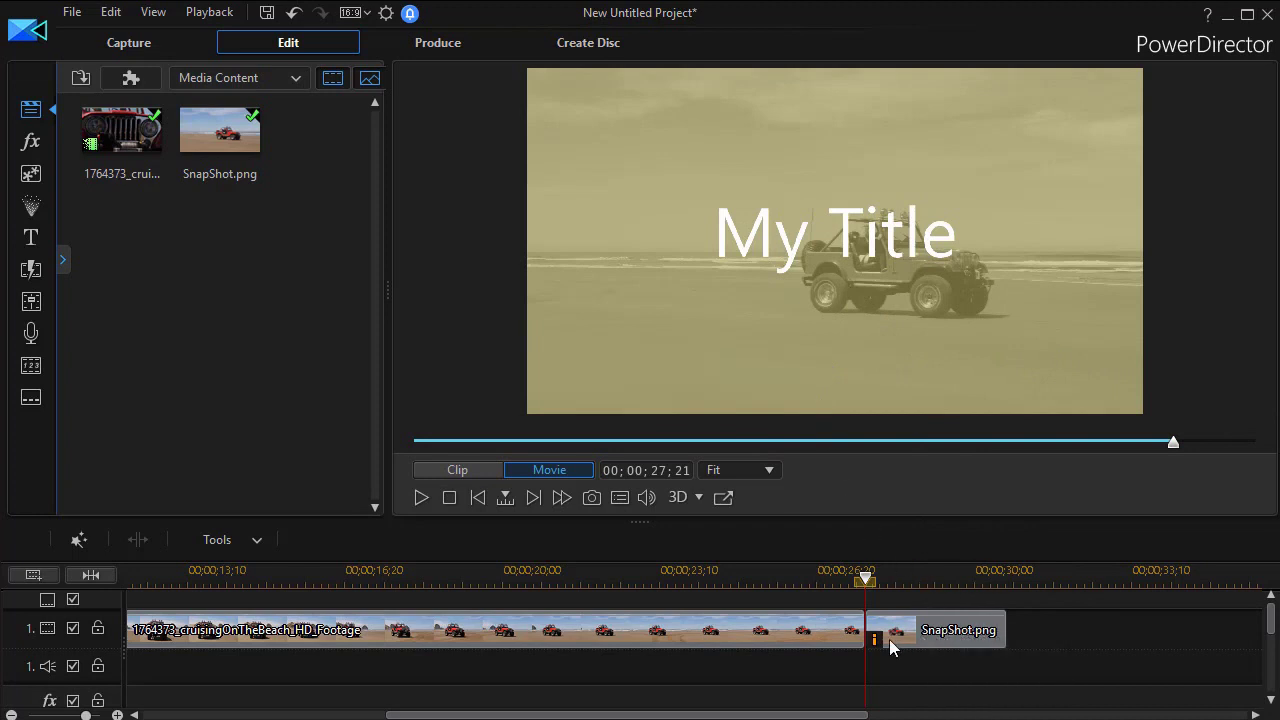
pyautogui.moveTo(873, 648)
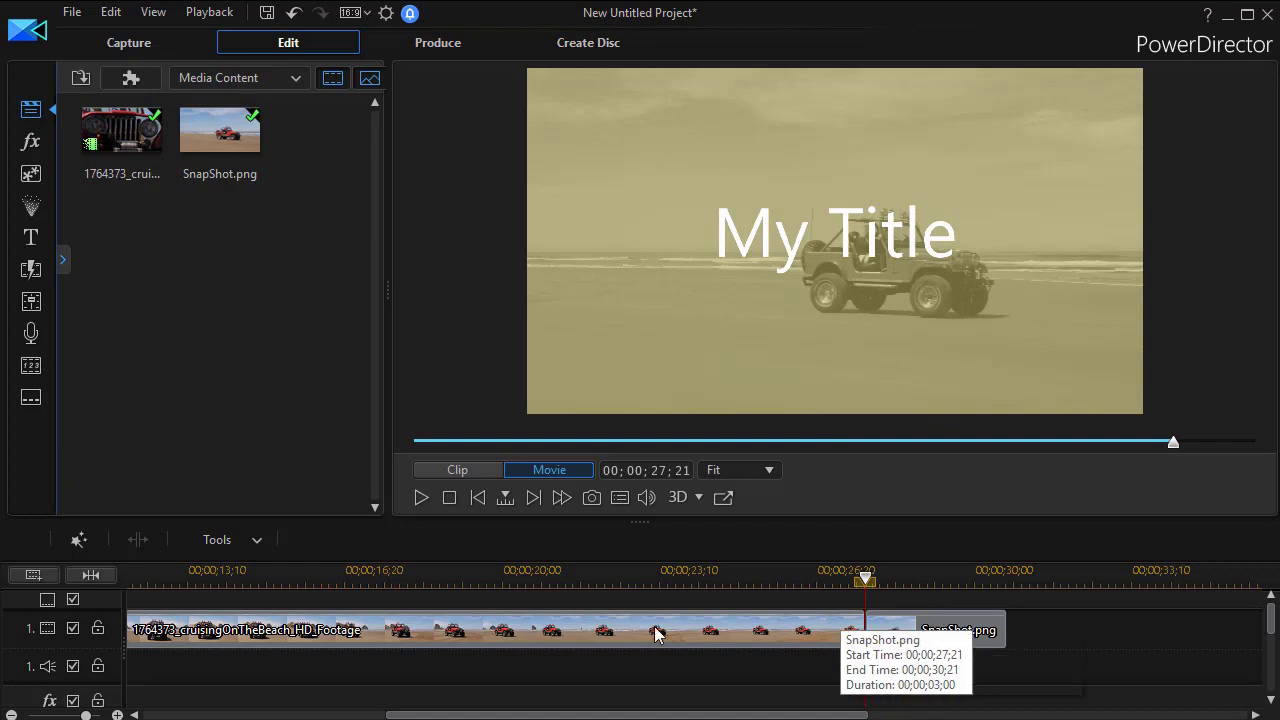
# - In the SnapShot.png Sepia effect settings, try a dark green front colour, then remove the effect
pyautogui.click(928, 637)
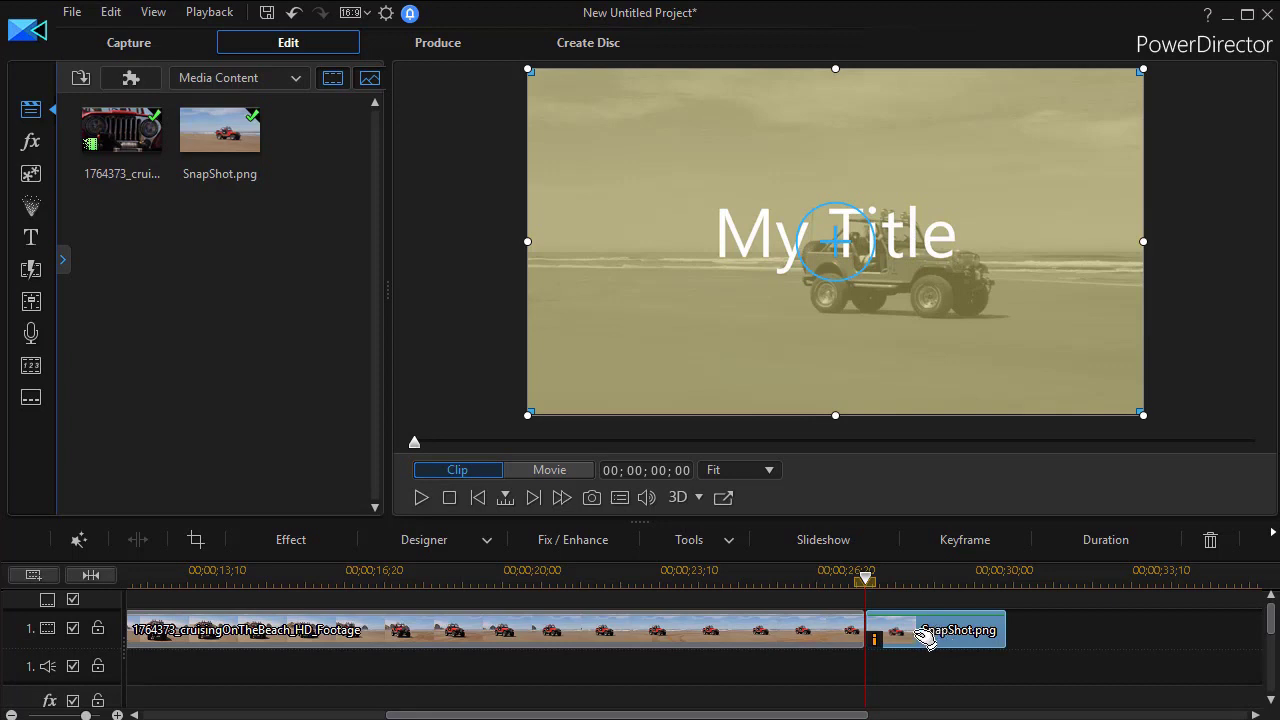
pyautogui.click(293, 541)
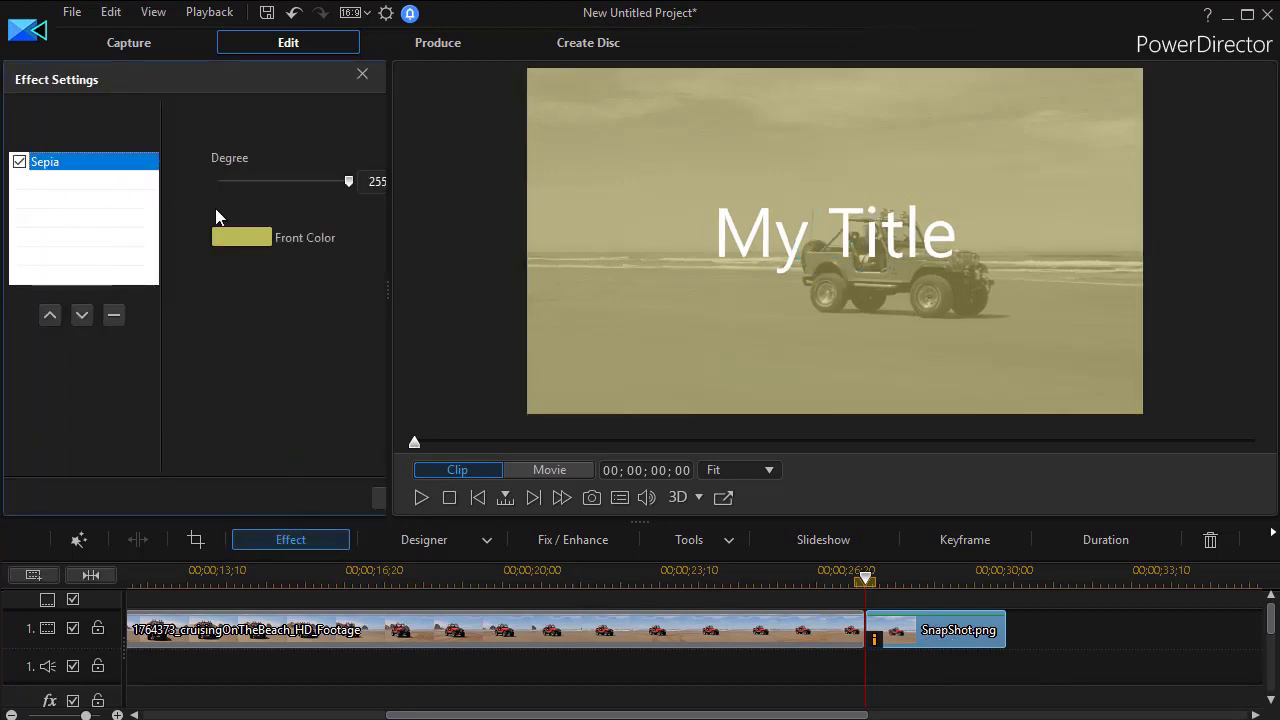
pyautogui.moveTo(386, 294); pyautogui.dragTo(533, 305)
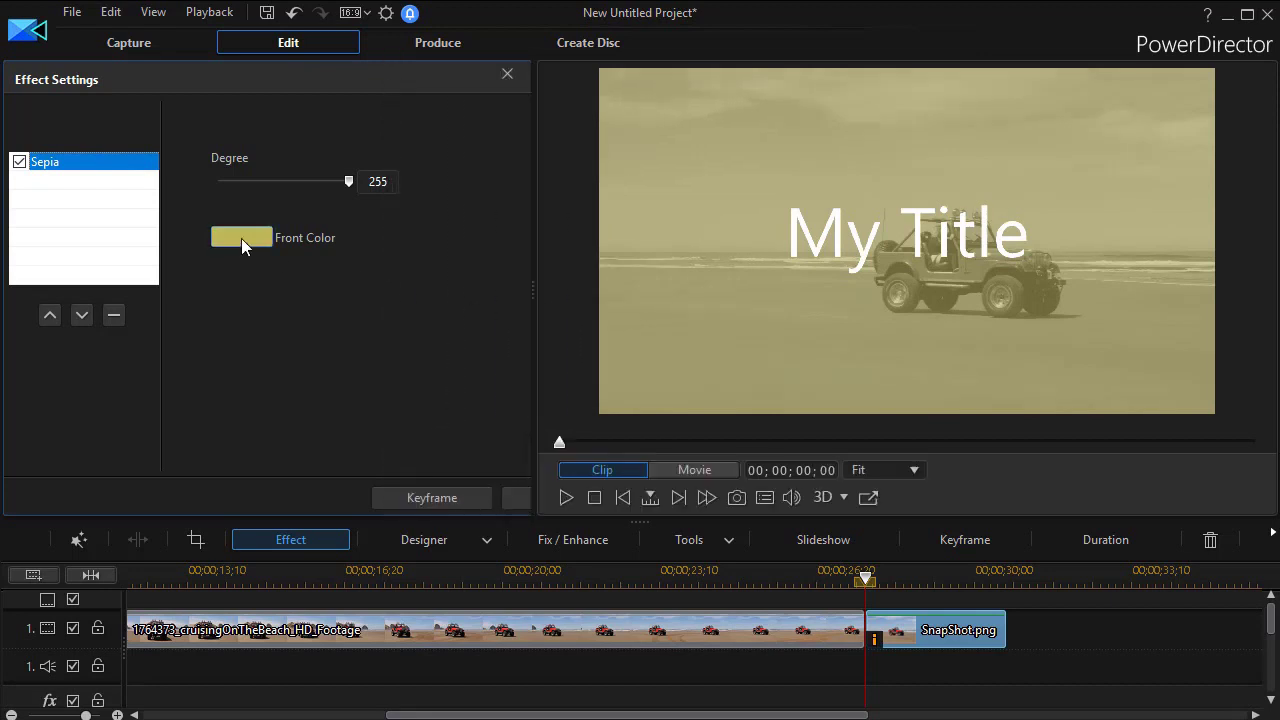
pyautogui.click(241, 237)
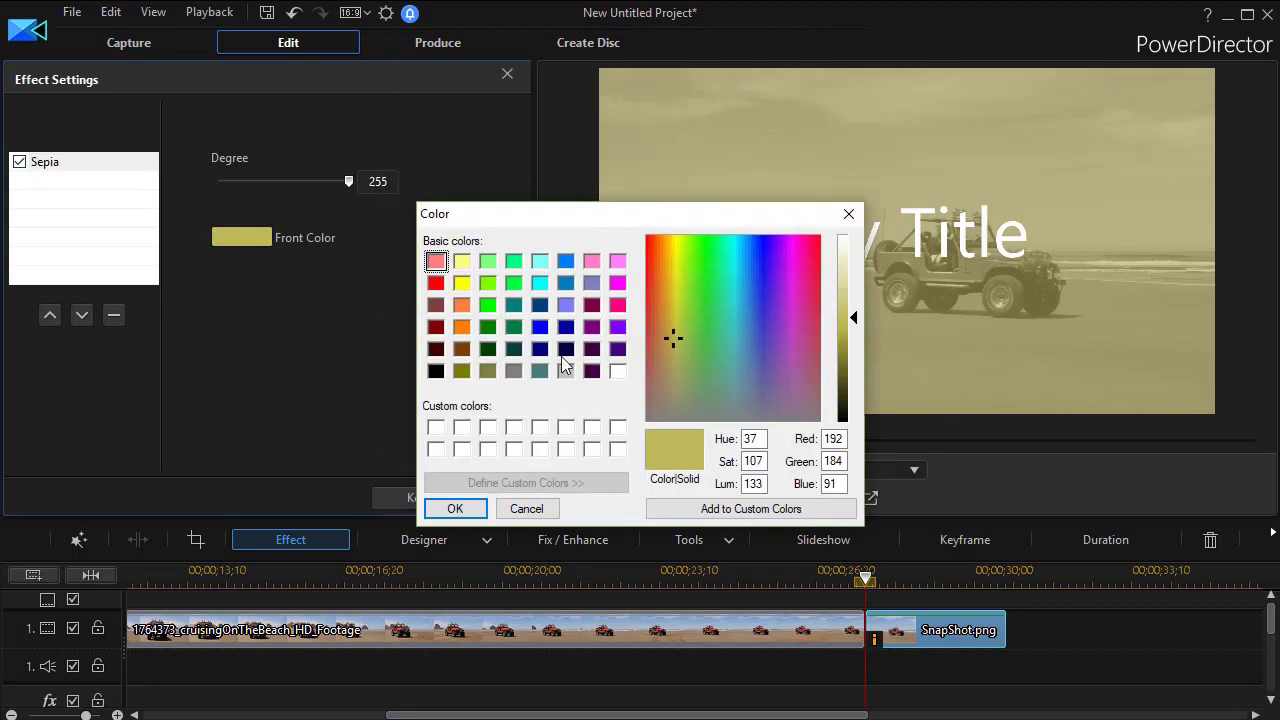
pyautogui.click(488, 328)
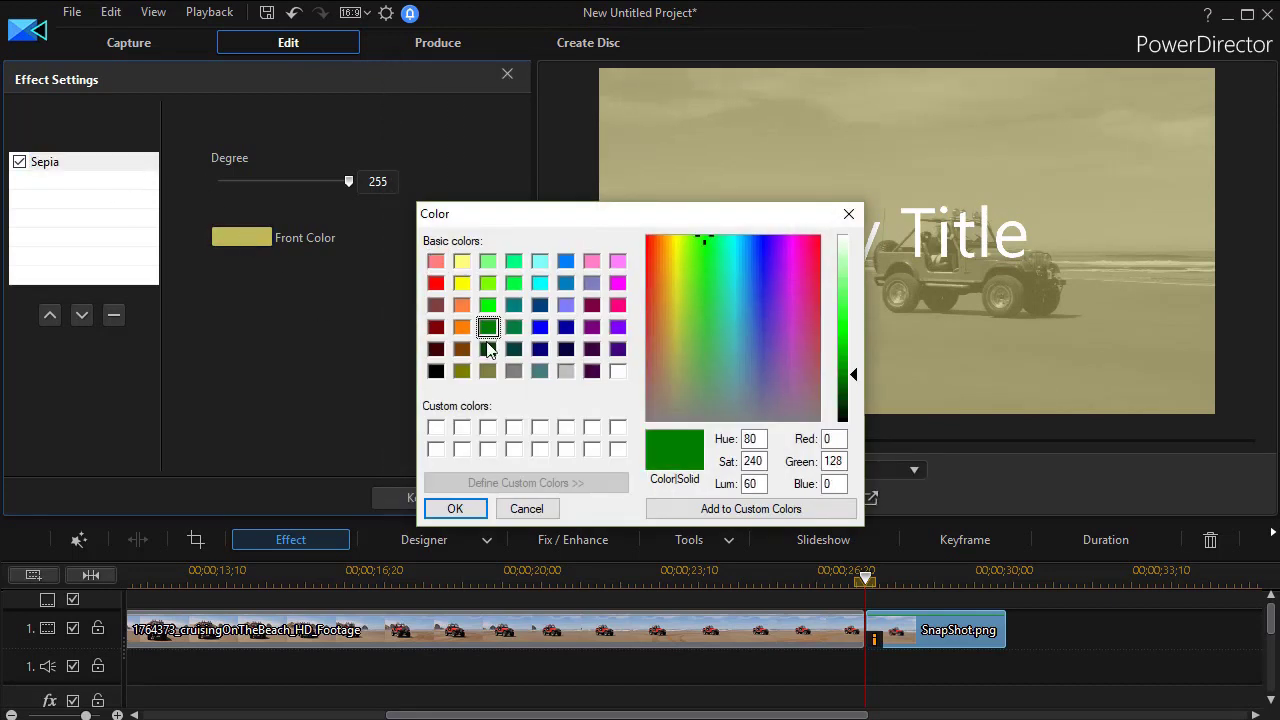
pyautogui.click(484, 509)
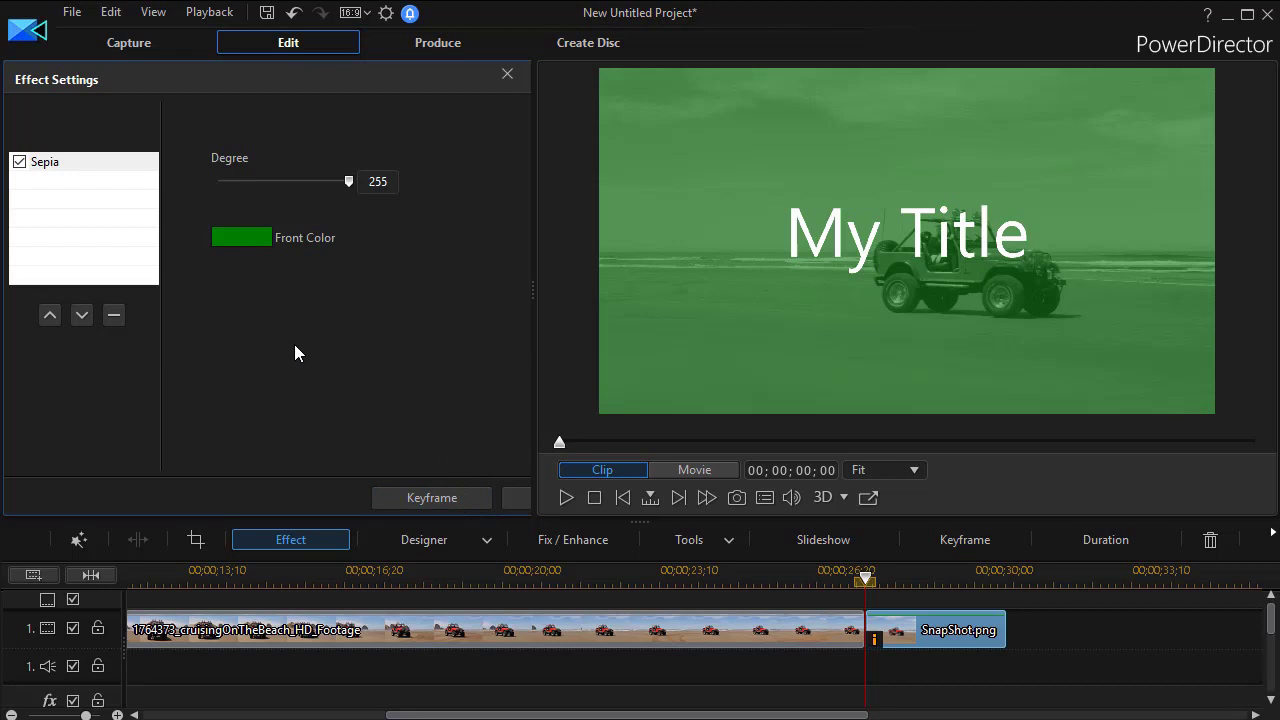
pyautogui.click(114, 316)
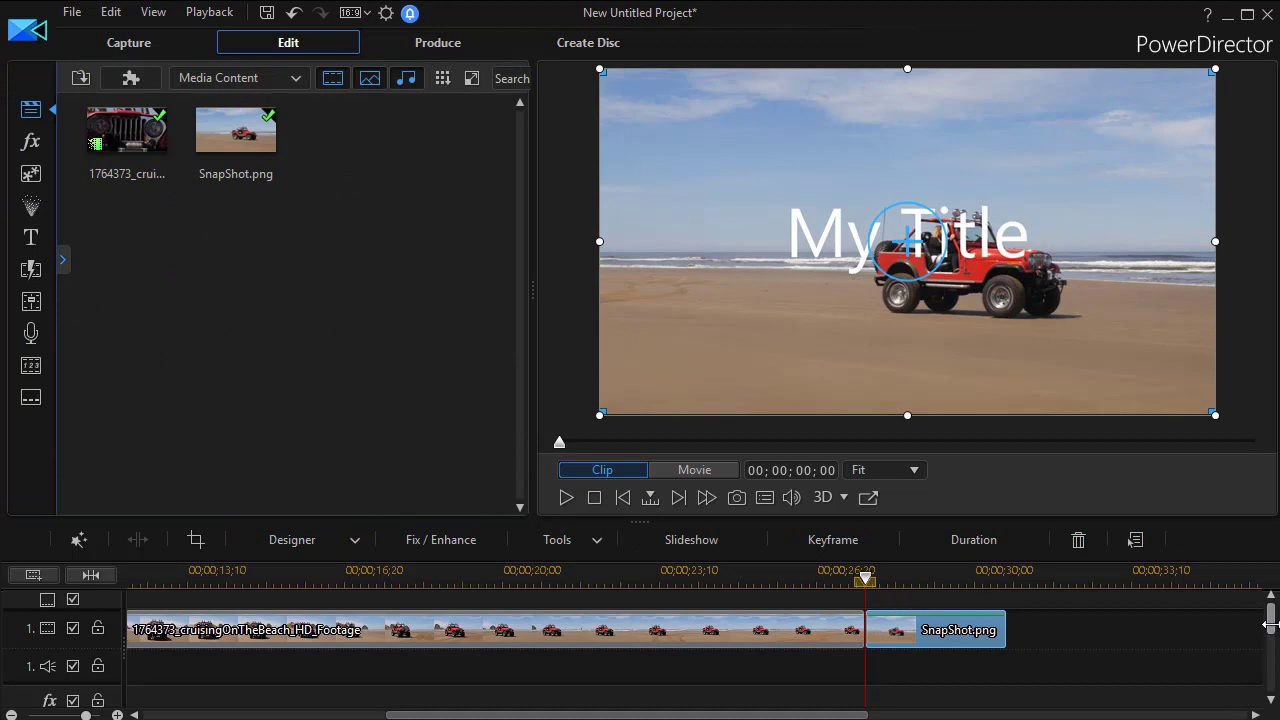
# - Open the My Title clip and replace its text with 'beach ride'
pyautogui.moveTo(1268, 620); pyautogui.dragTo(1268, 666)
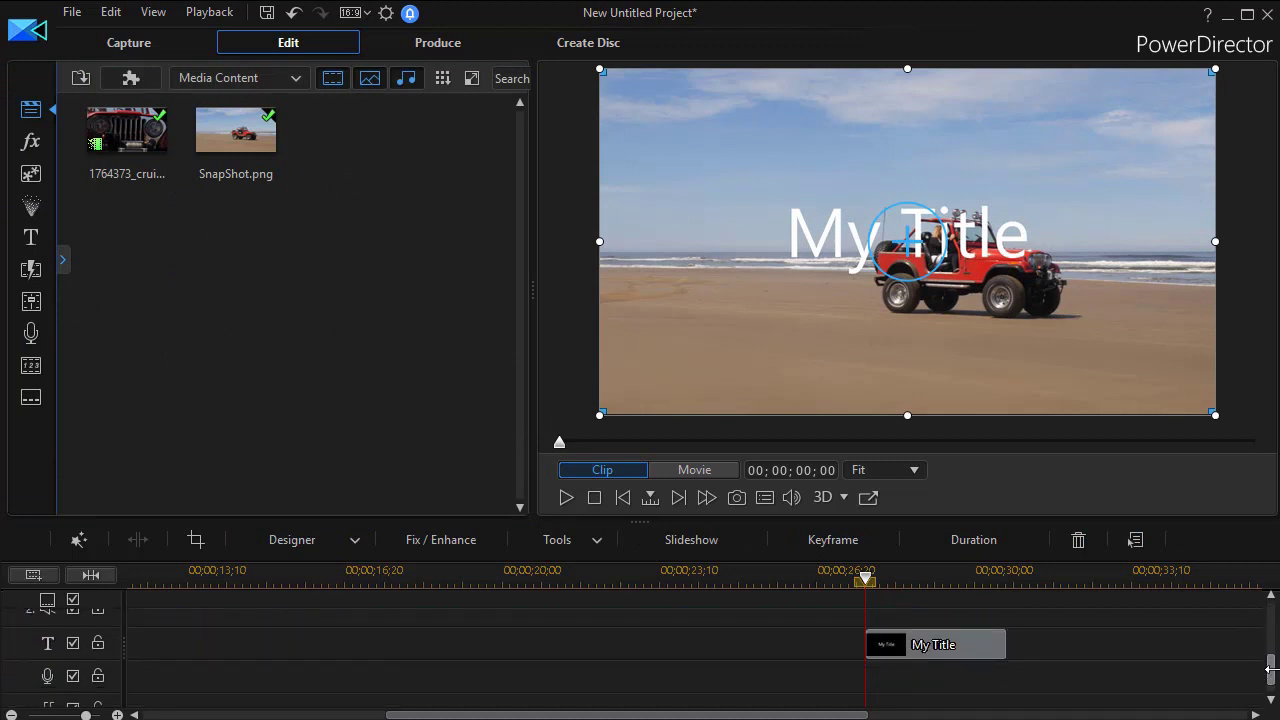
pyautogui.moveTo(930, 652)
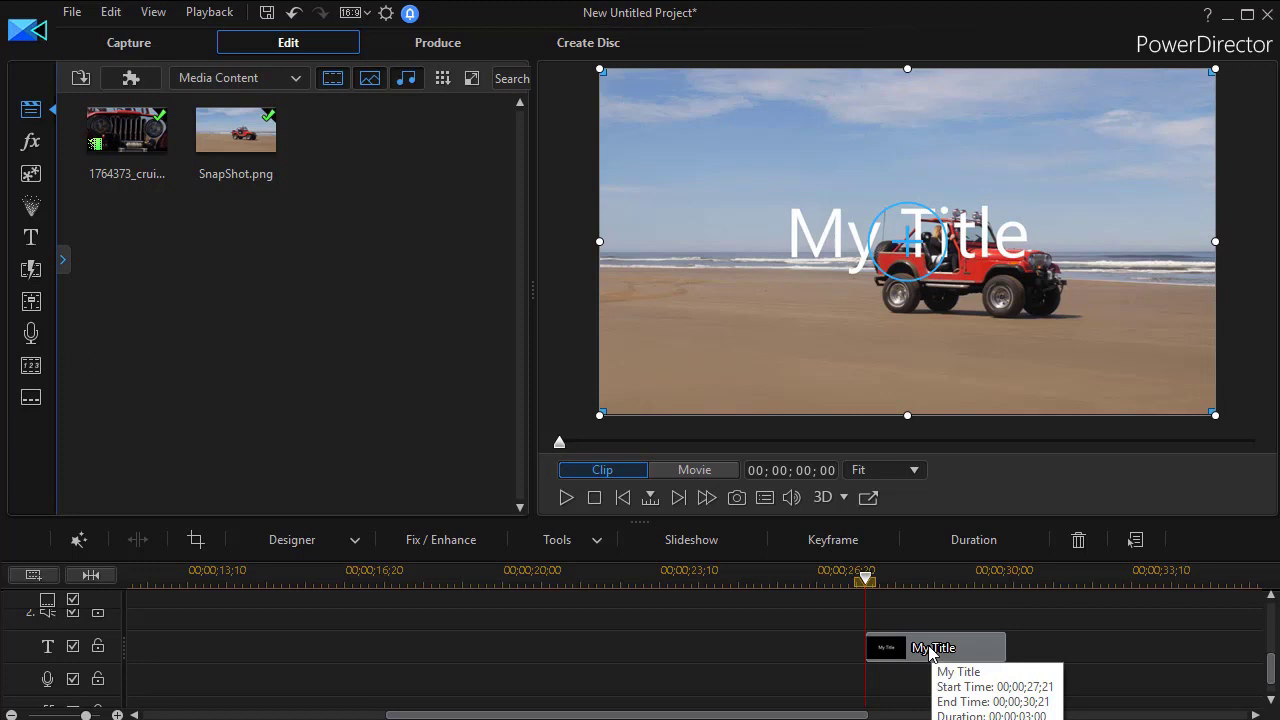
pyautogui.click(930, 650)
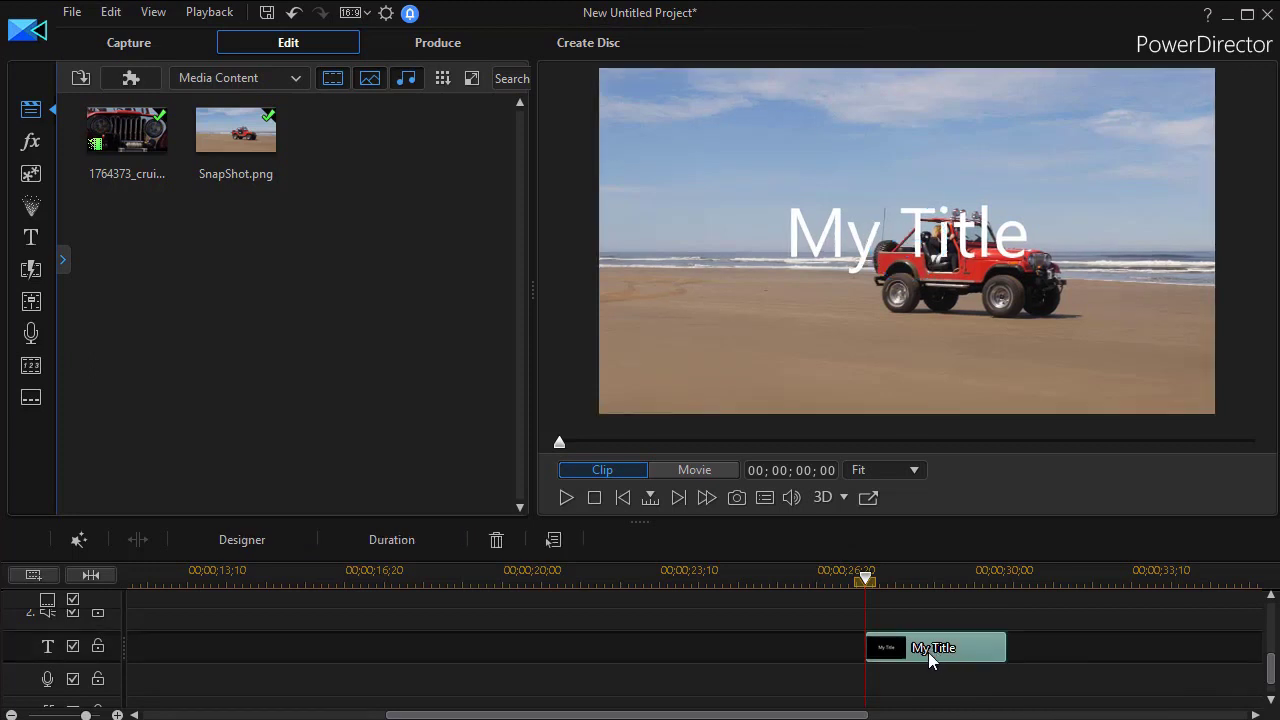
pyautogui.doubleClick(927, 651)
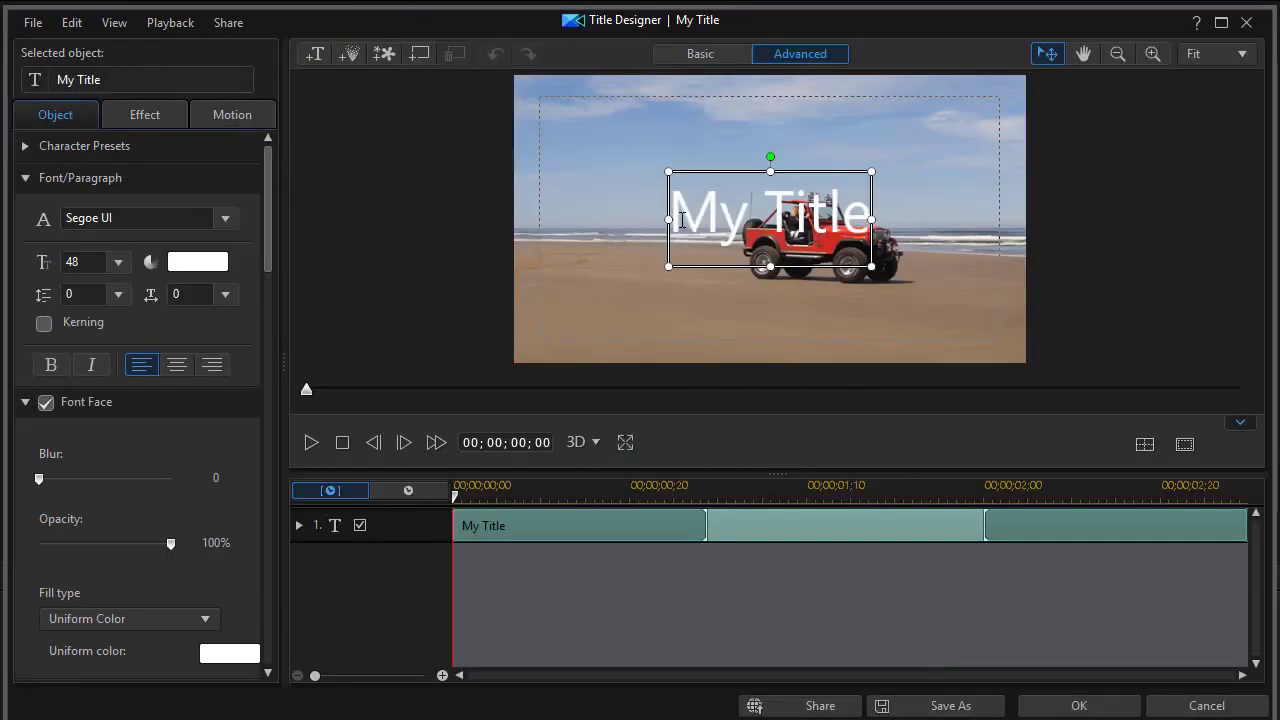
pyautogui.moveTo(681, 220); pyautogui.dragTo(907, 234)
pyautogui.write('b')
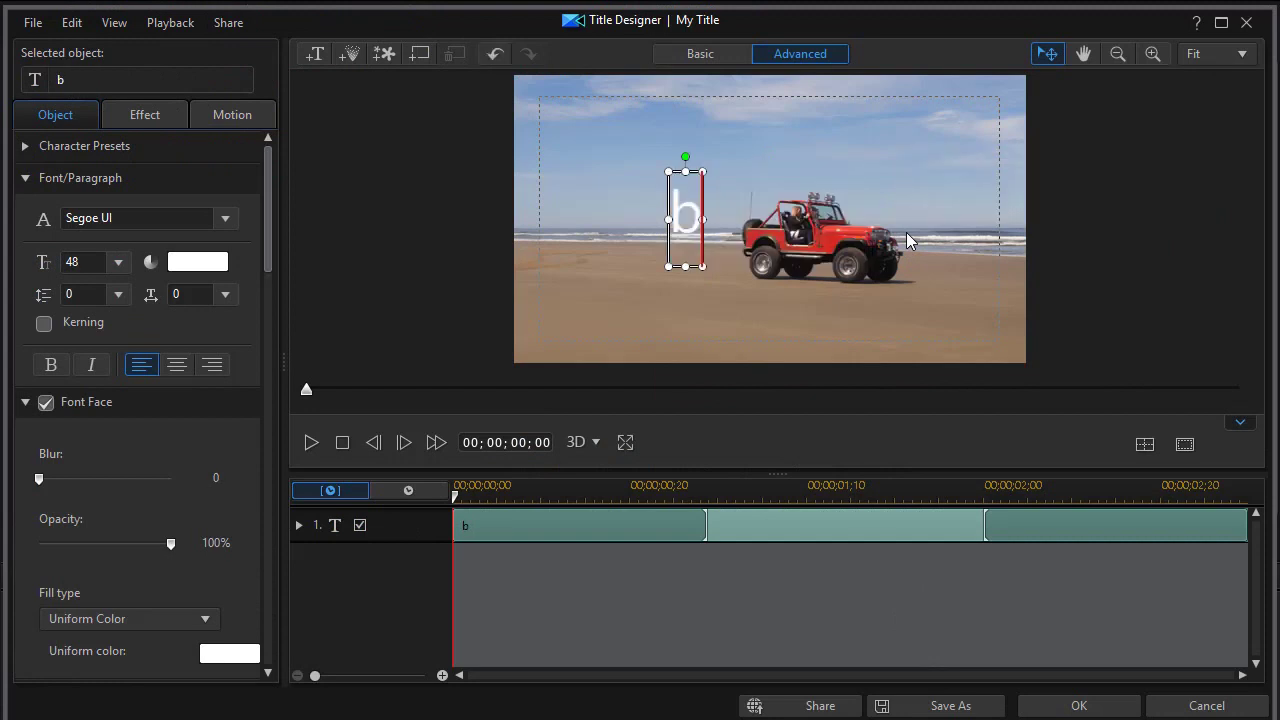
pyautogui.write('each ride')
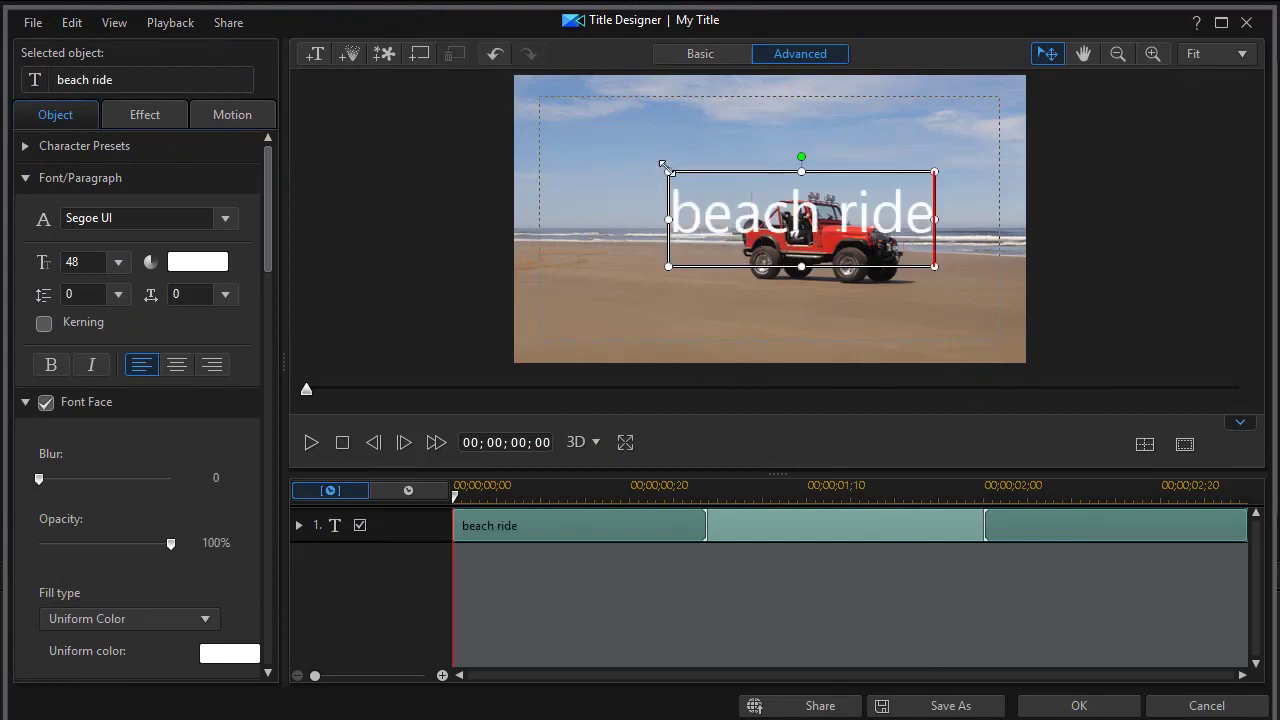
# - Shrink the 'beach ride' title box and move it onto the sand at lower left
pyautogui.moveTo(667, 170); pyautogui.dragTo(692, 218)
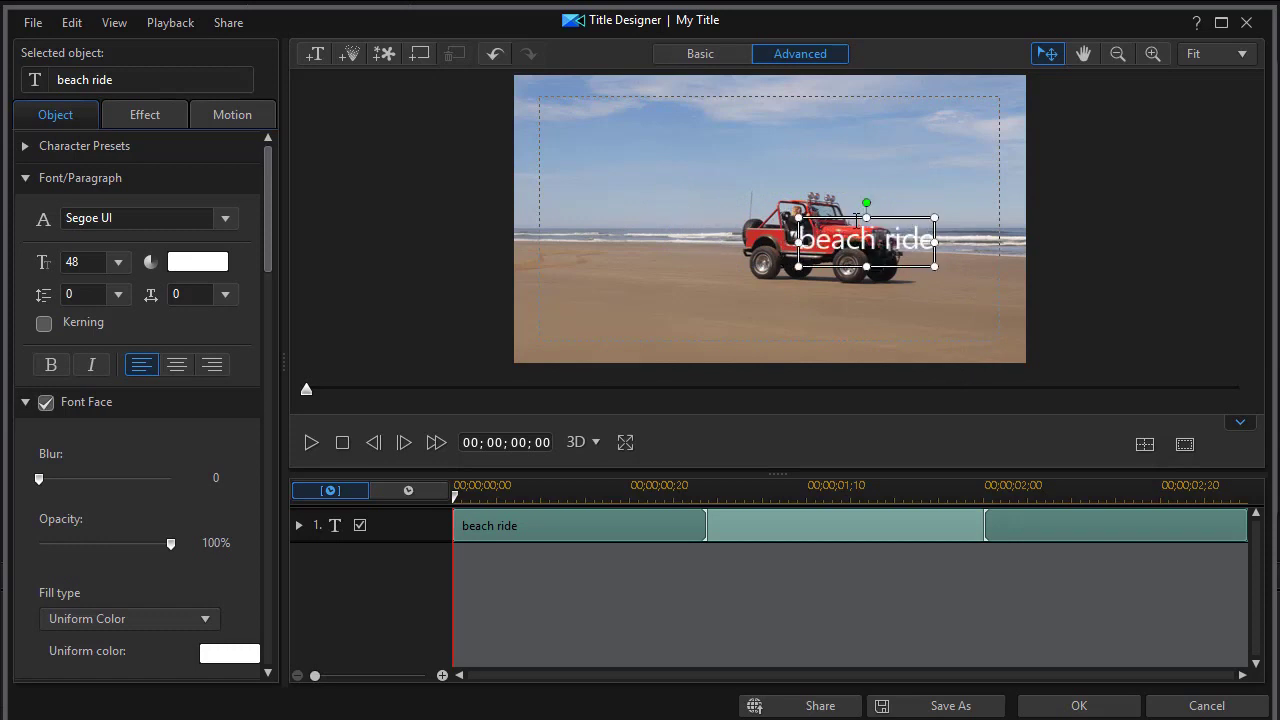
pyautogui.click(886, 305)
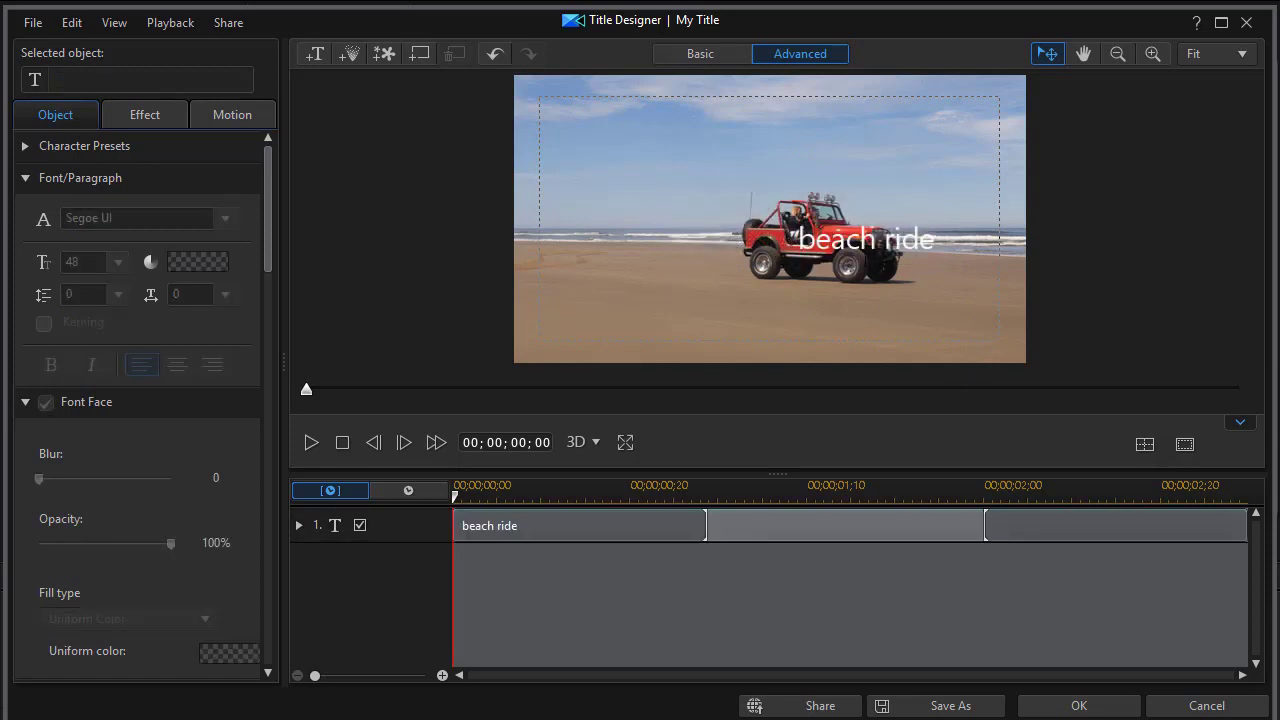
pyautogui.click(871, 236)
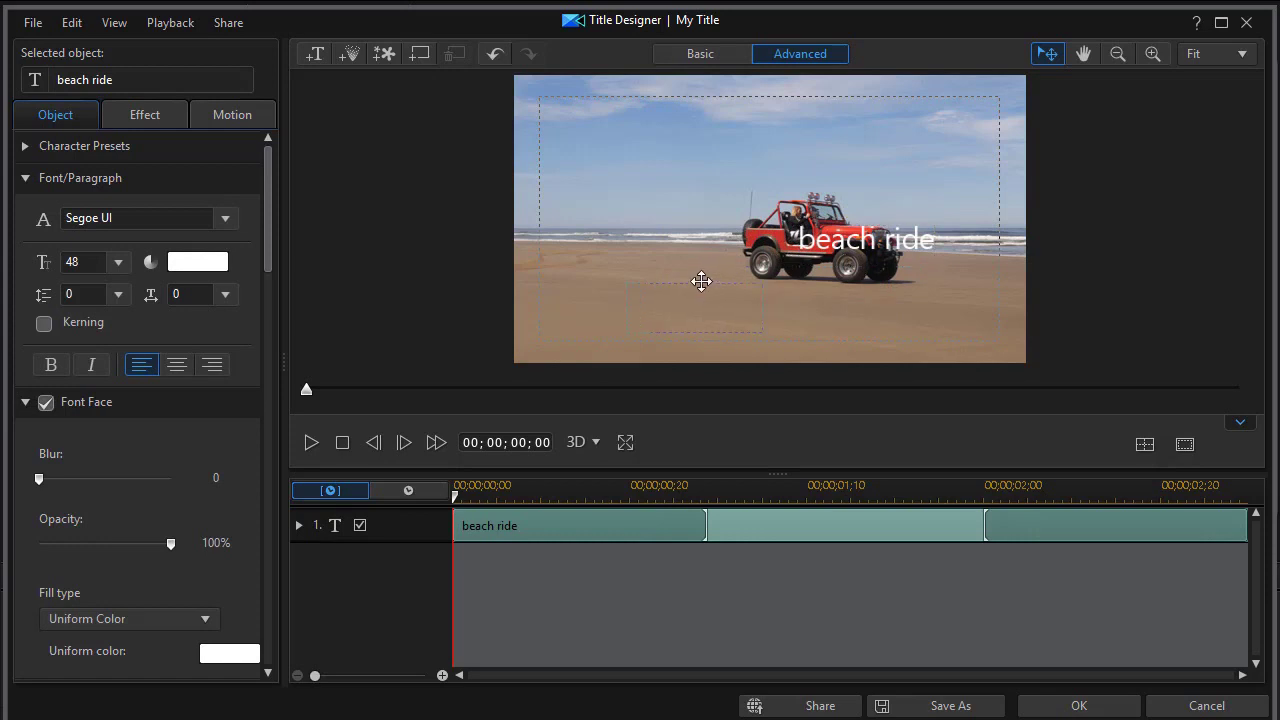
pyautogui.moveTo(652, 295); pyautogui.dragTo(653, 295)
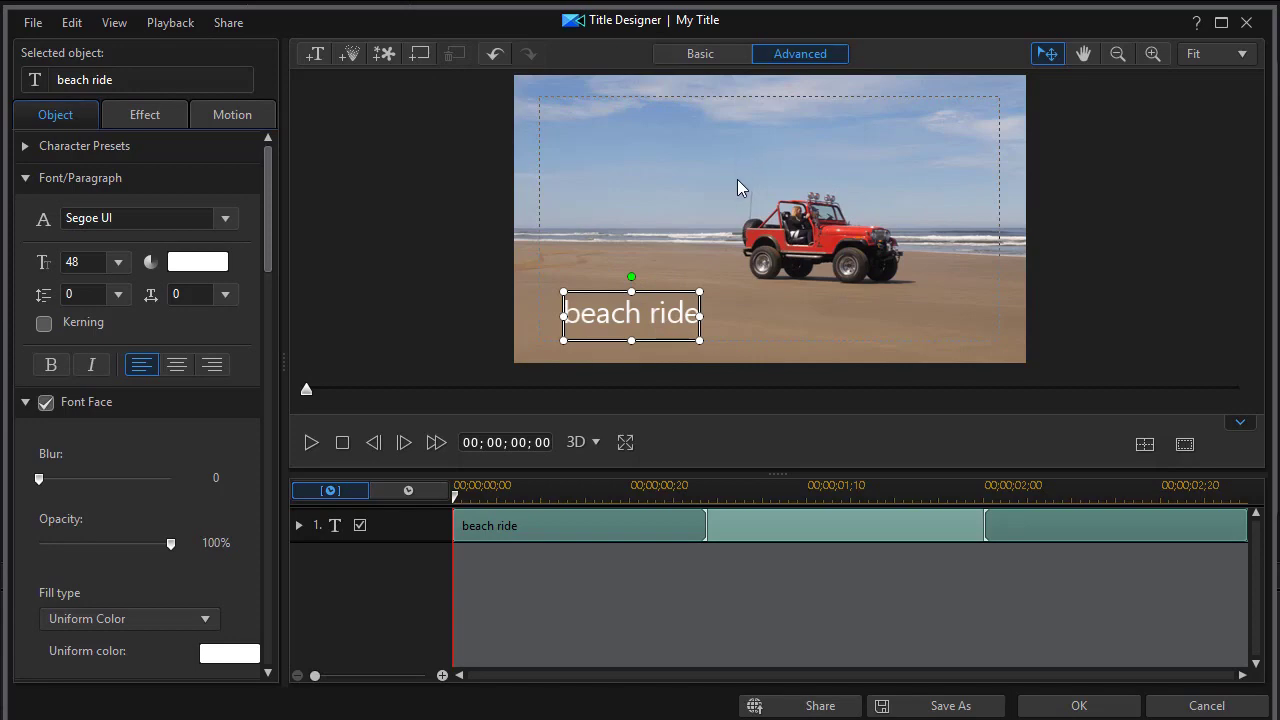
pyautogui.click(1077, 707)
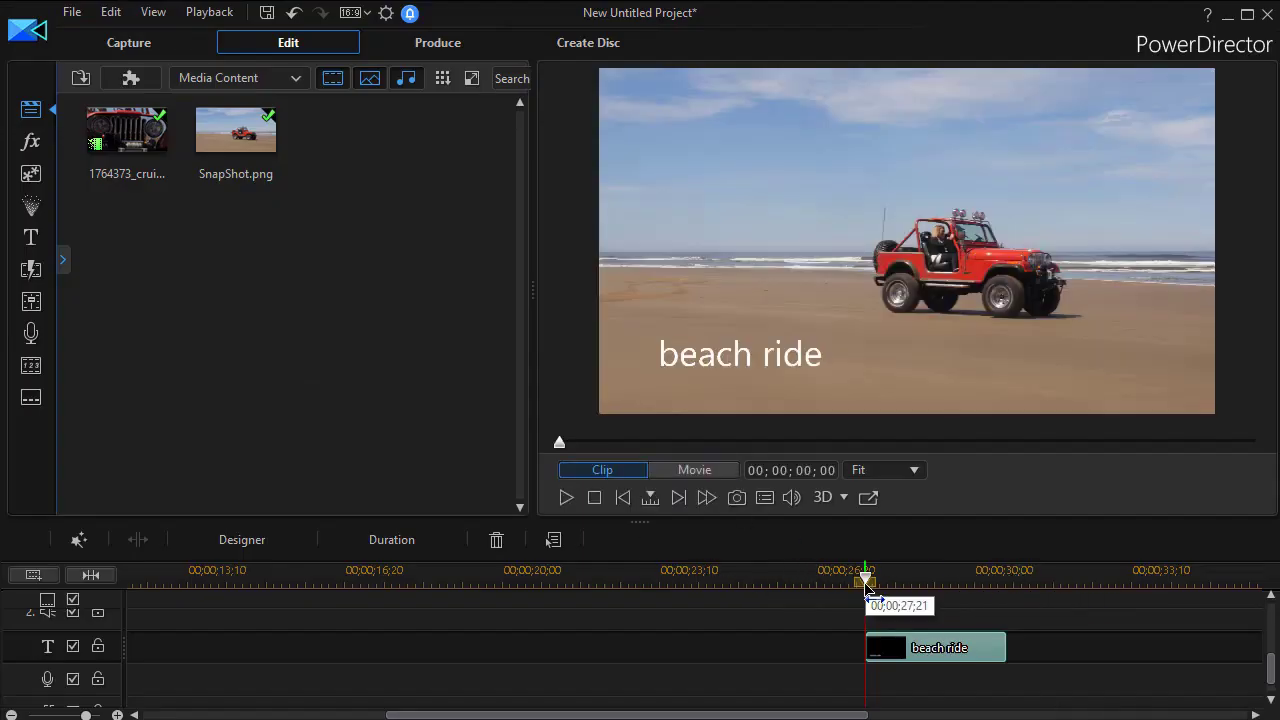
# - Replay the ending to check the 'beach ride' title, then select the SnapShot.png clip
pyautogui.moveTo(866, 585); pyautogui.dragTo(741, 585)
pyautogui.click(567, 496)
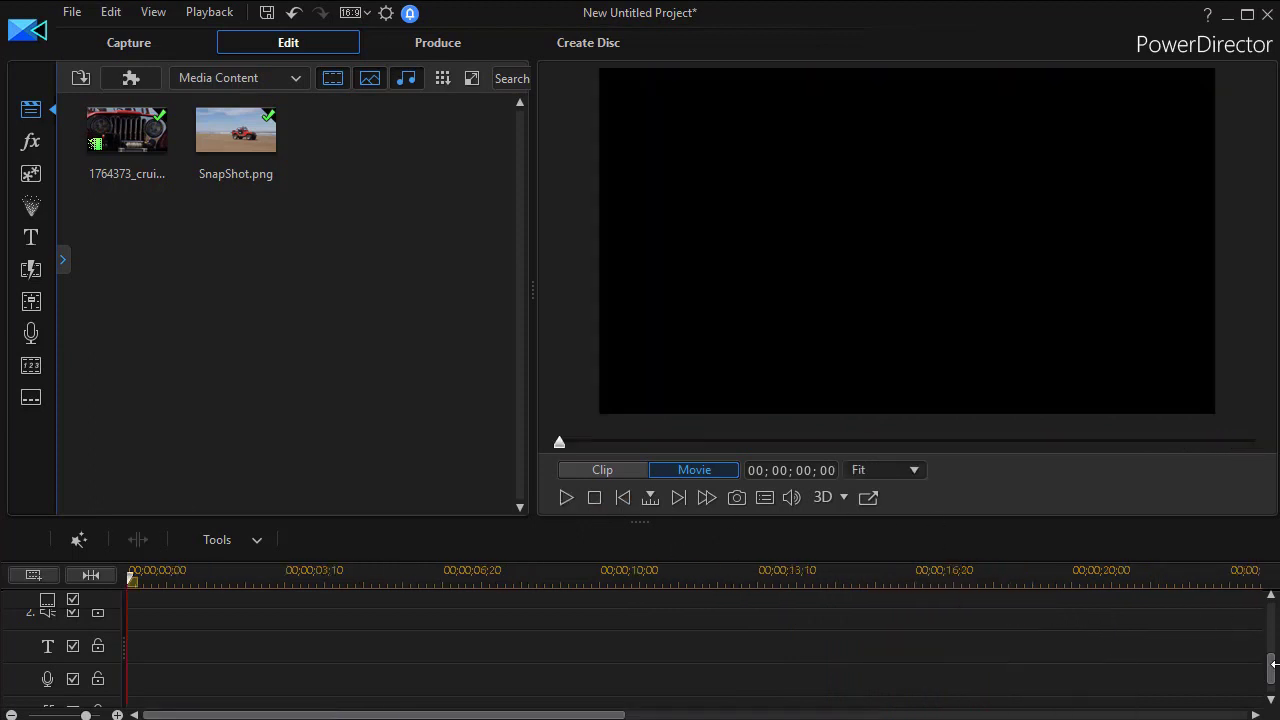
pyautogui.scroll(3, 951, 680)
pyautogui.moveTo(610, 716); pyautogui.dragTo(907, 716)
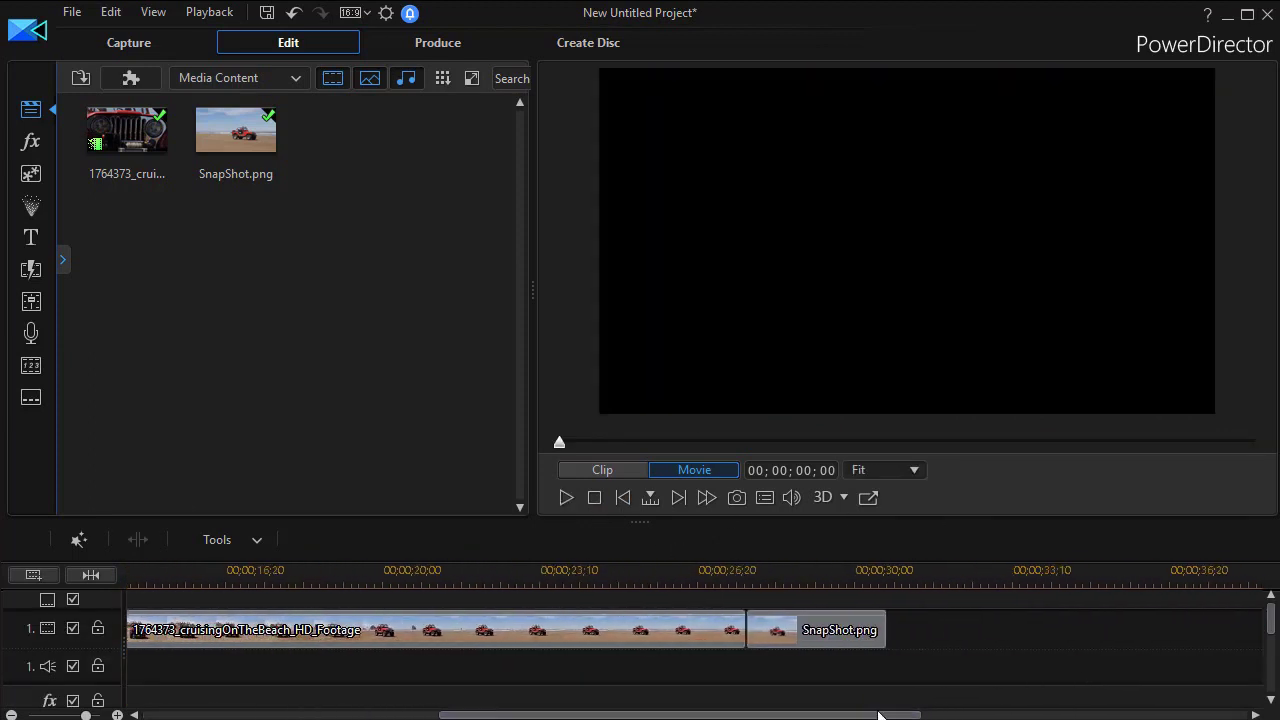
pyautogui.click(830, 632)
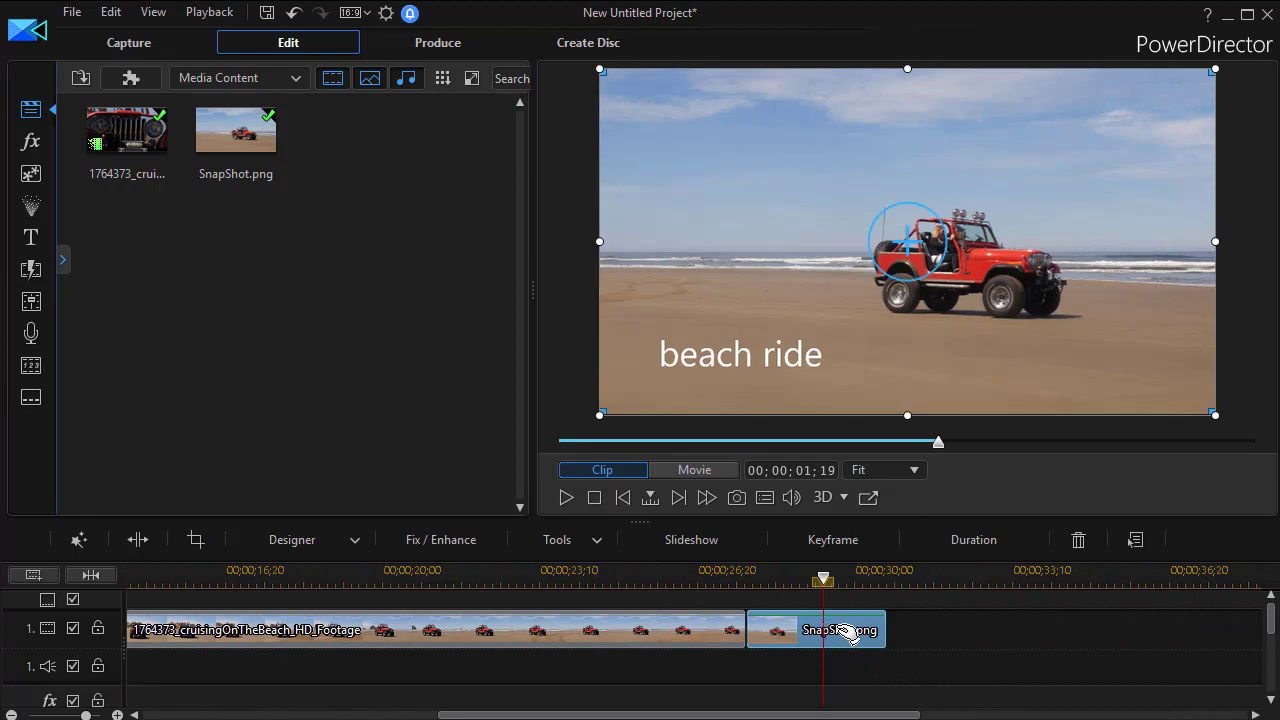
# - In PiP Designer, keyframe SnapShot.png opacity at its start and drop it to 0% at about 2 seconds
pyautogui.doubleClick(845, 632)
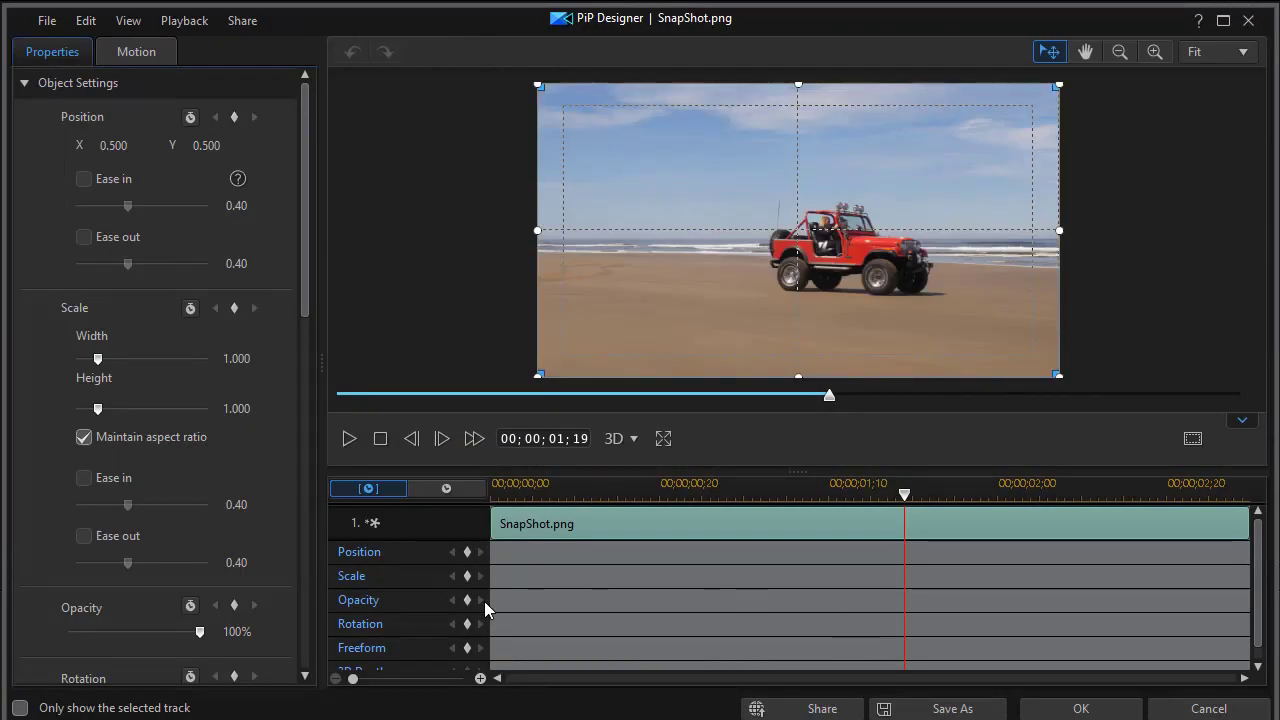
pyautogui.moveTo(906, 497); pyautogui.dragTo(405, 553)
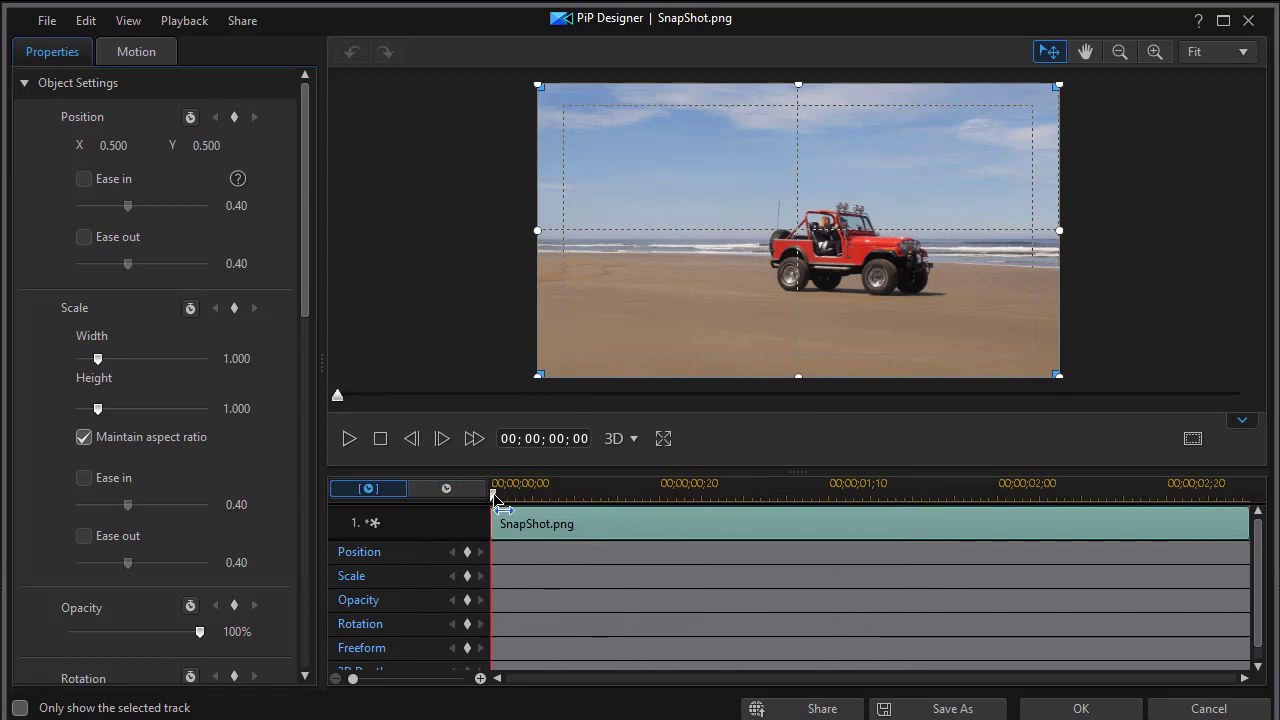
pyautogui.click(467, 600)
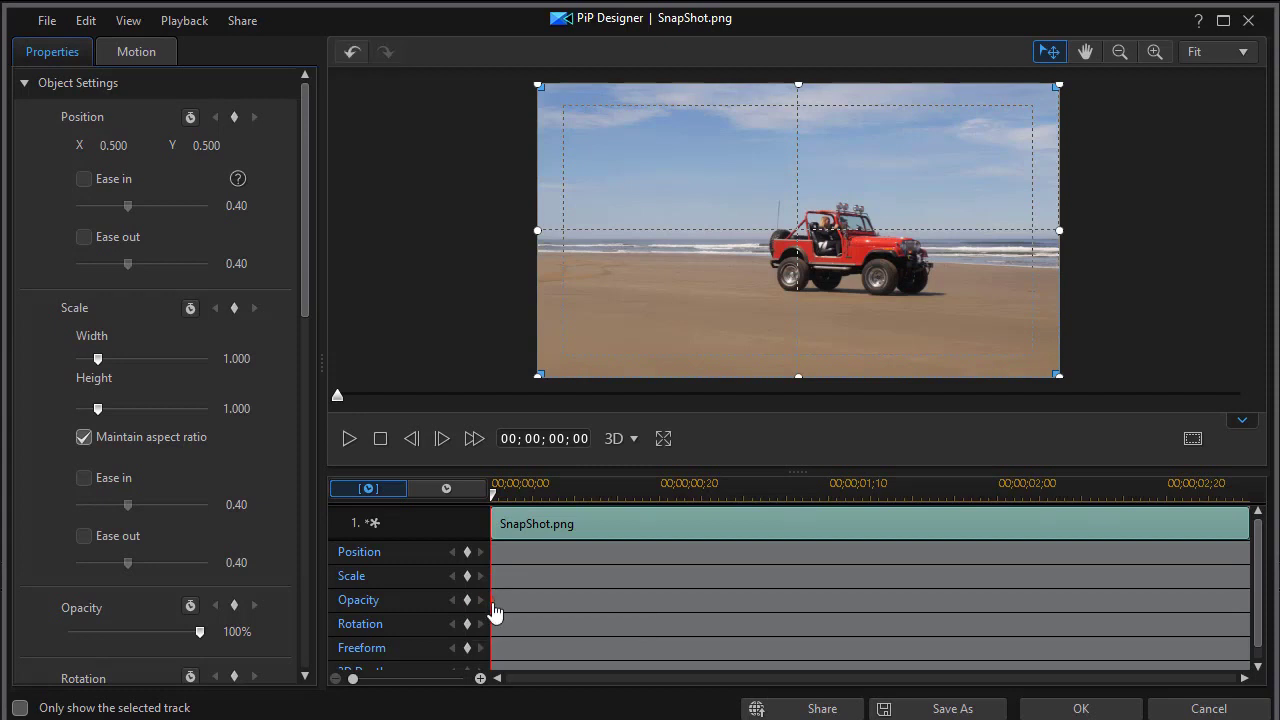
pyautogui.moveTo(492, 518); pyautogui.dragTo(1006, 554)
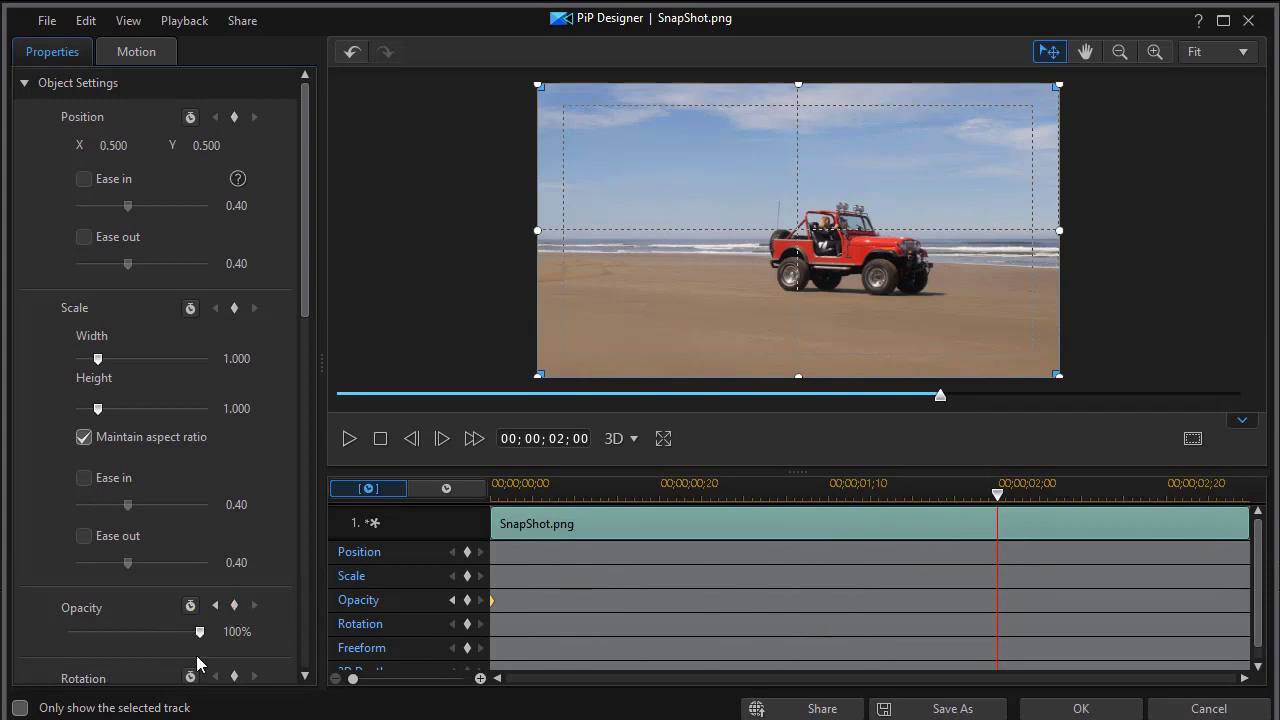
pyautogui.moveTo(200, 632); pyautogui.dragTo(0, 632)
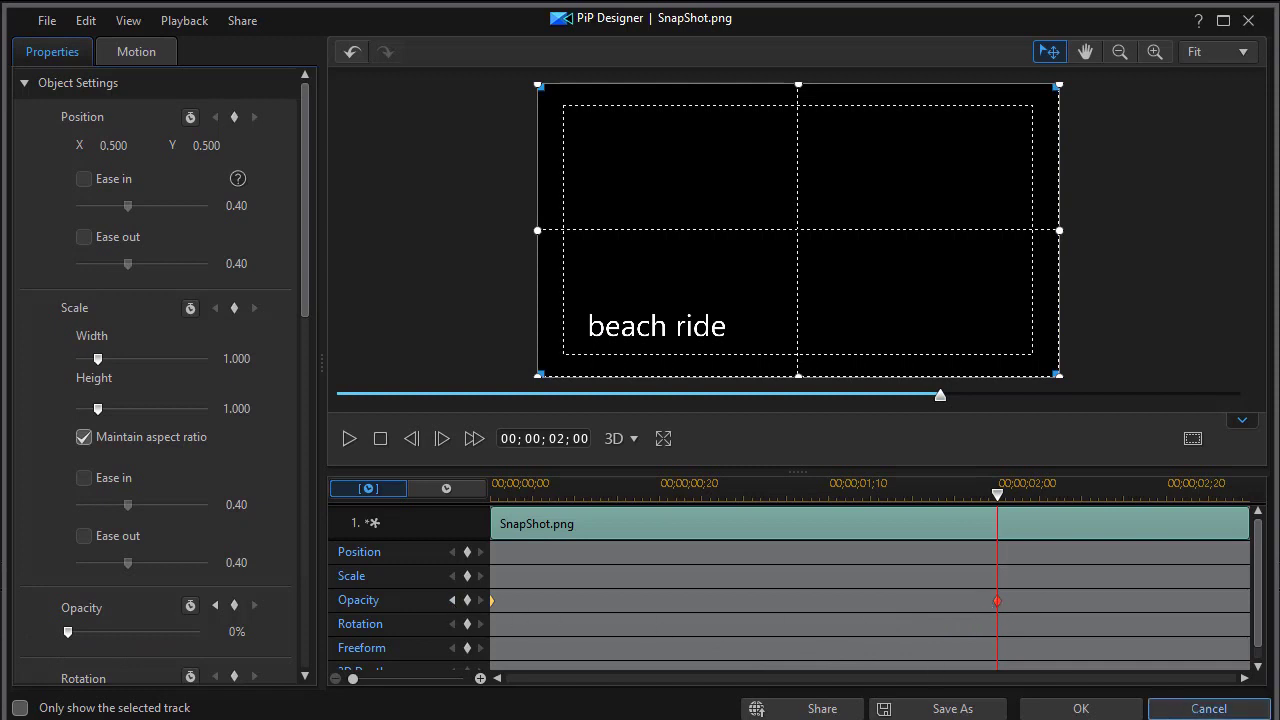
pyautogui.click(1081, 708)
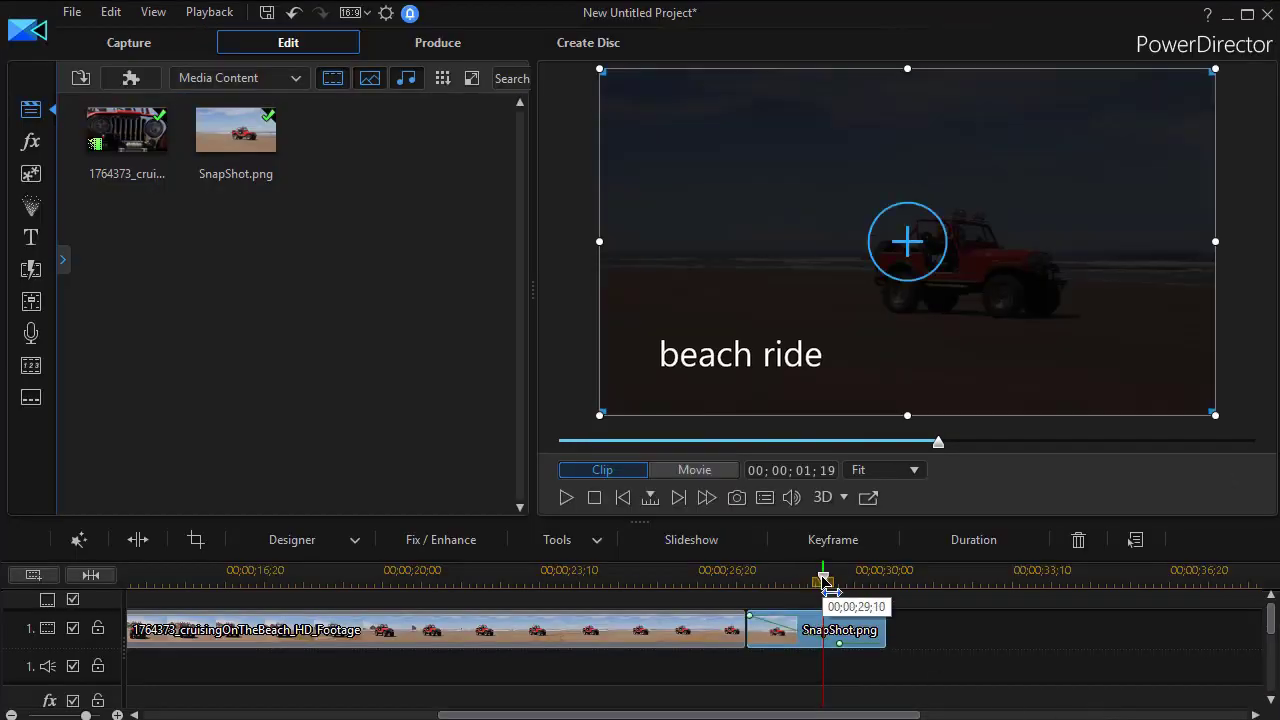
pyautogui.moveTo(823, 580); pyautogui.dragTo(726, 598)
pyautogui.click(712, 628)
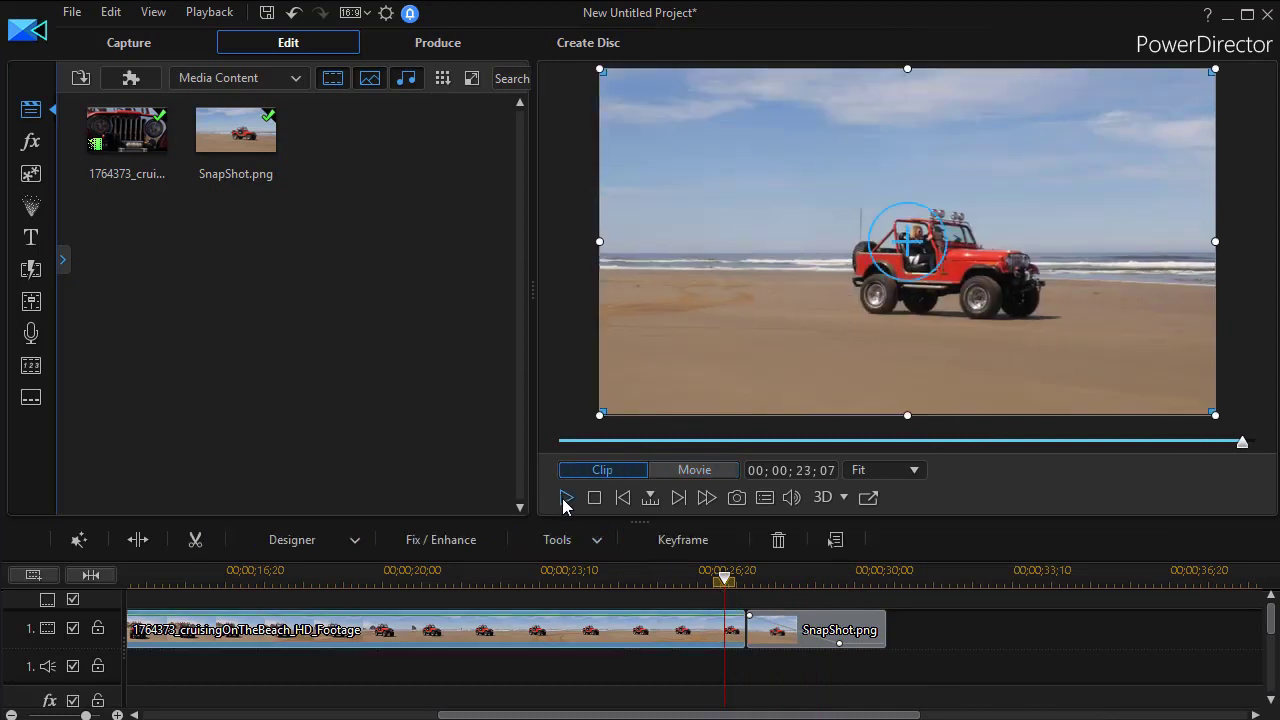
pyautogui.click(706, 474)
pyautogui.click(567, 498)
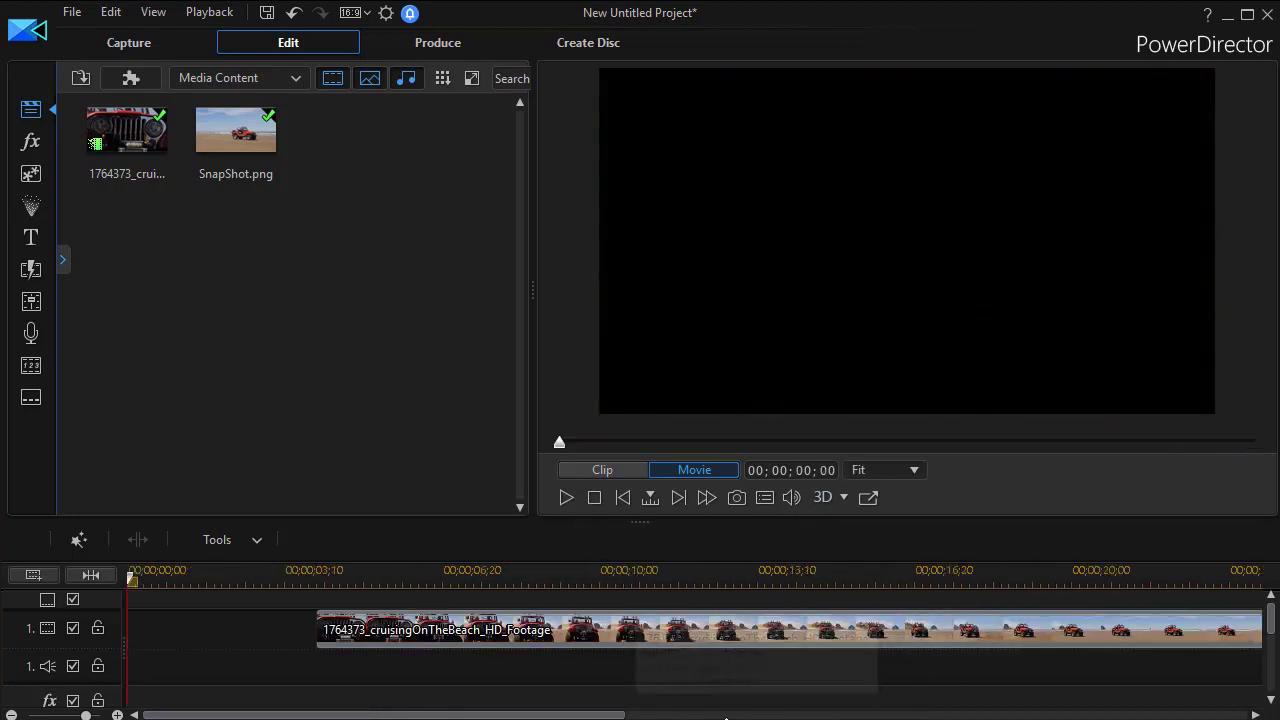
pyautogui.moveTo(380, 715); pyautogui.dragTo(658, 715)
pyautogui.scroll(-3, 651, 631)
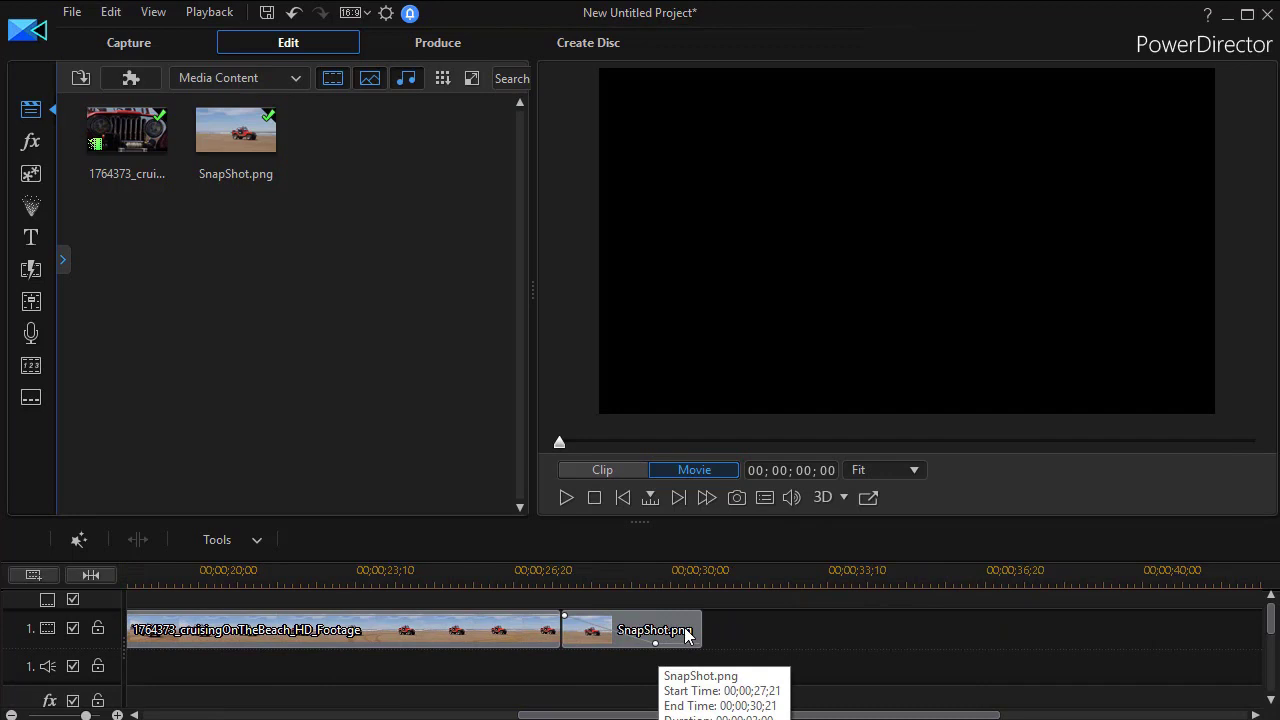